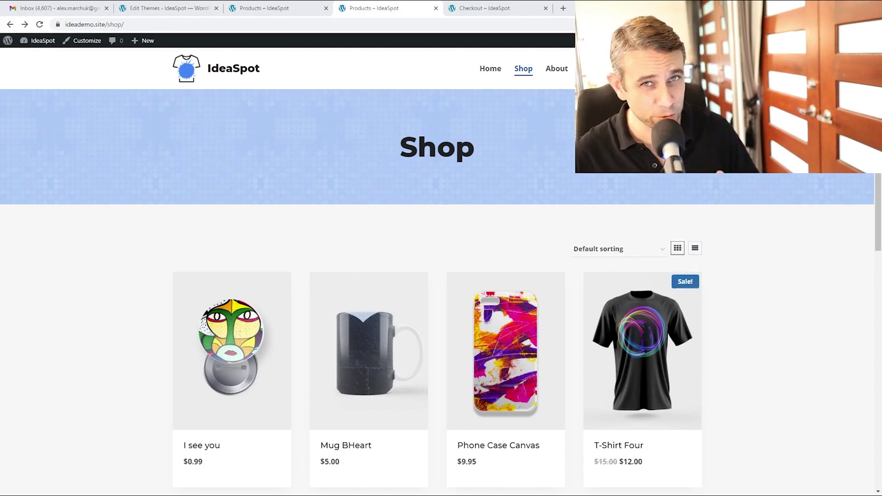
Review the order on the shop's Checkout page, then return to the Products page.
{"action": "left_click", "coordinate": [493, 8]}
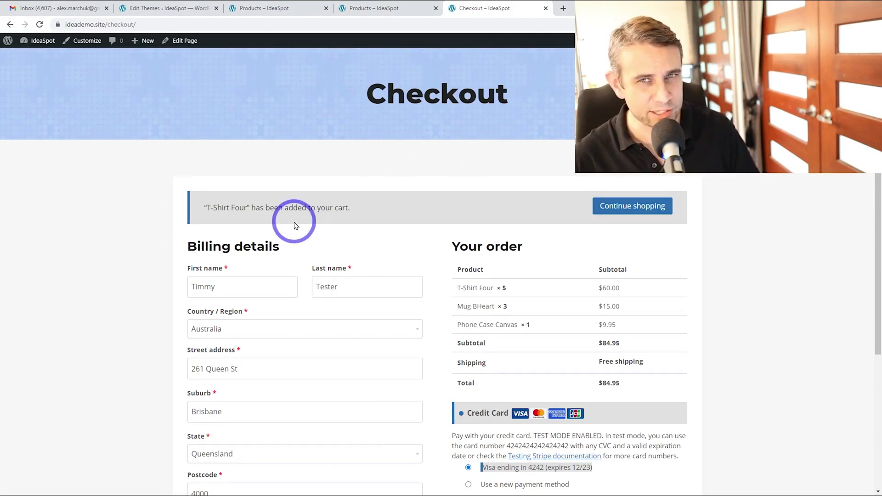
{"action": "left_click", "coordinate": [374, 9]}
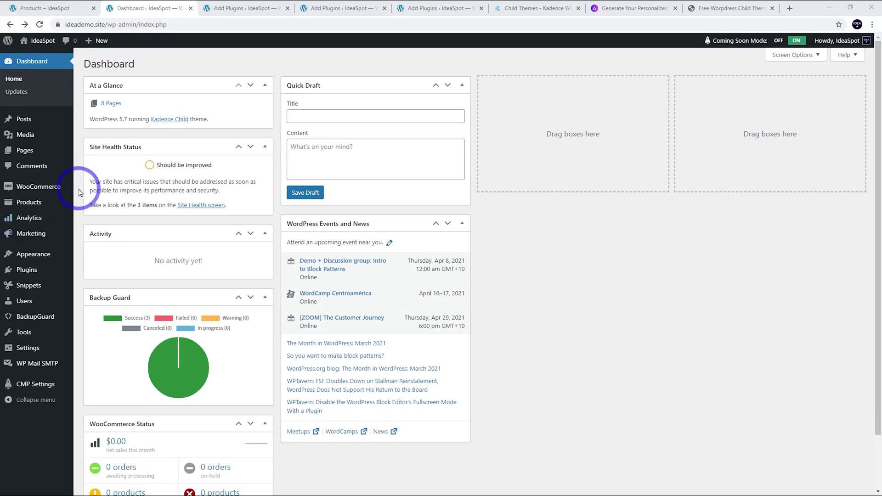
Enable 'Redirect to the cart page after successful addition' in WooCommerce product settings and save.
{"action": "mouse_move", "coordinate": [55, 187]}
{"action": "left_click", "coordinate": [94, 241]}
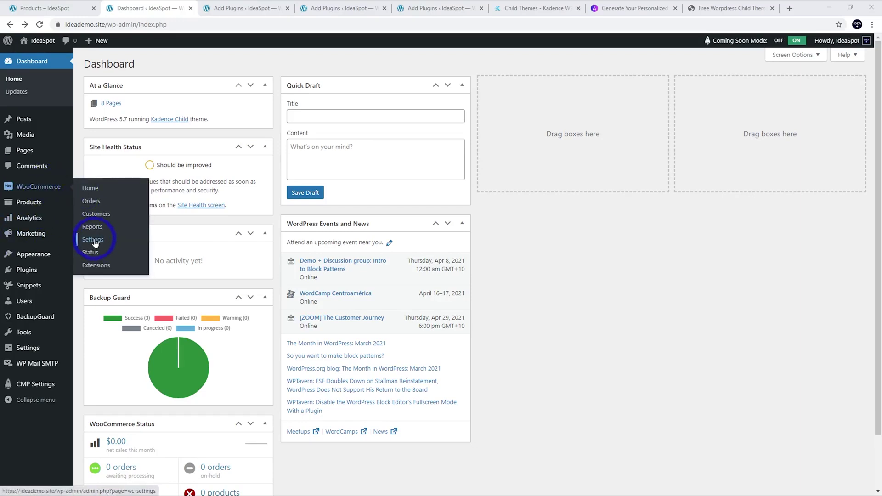
{"action": "left_click", "coordinate": [143, 106]}
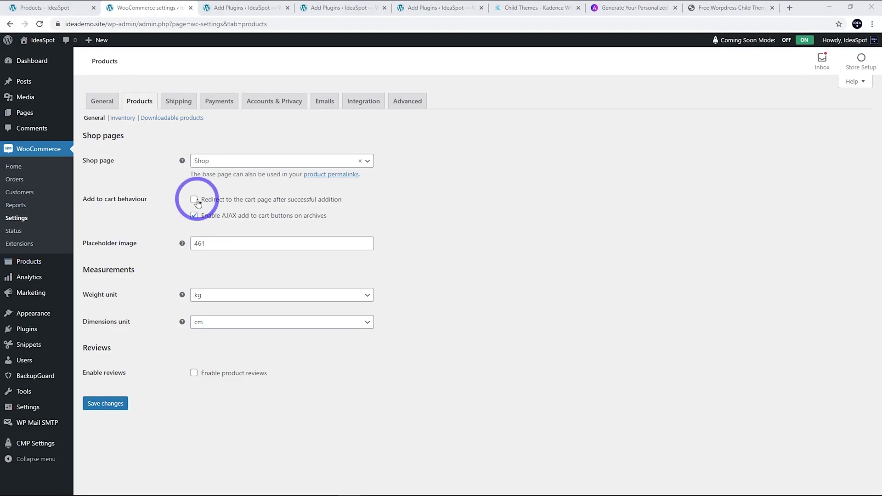
{"action": "left_click", "coordinate": [194, 200]}
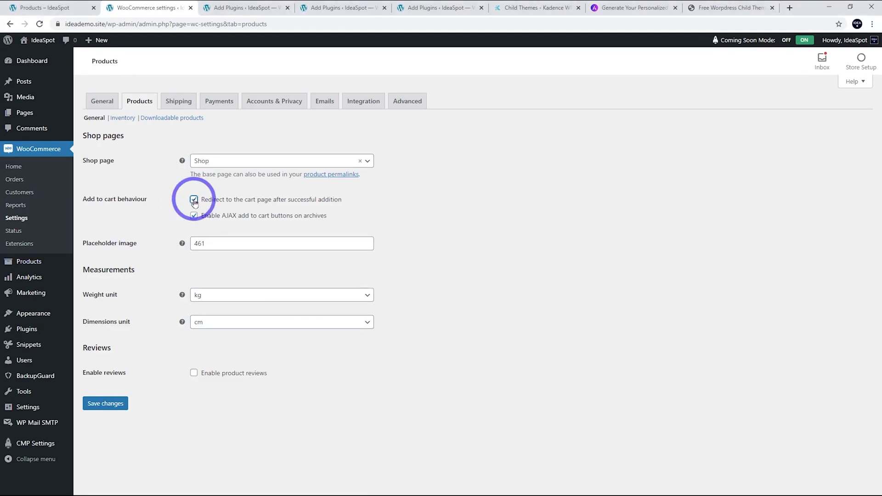
{"action": "left_click", "coordinate": [109, 407]}
Add Phone Case Canvas to the cart from the shop page.
{"action": "key", "text": "ctrl+1"}
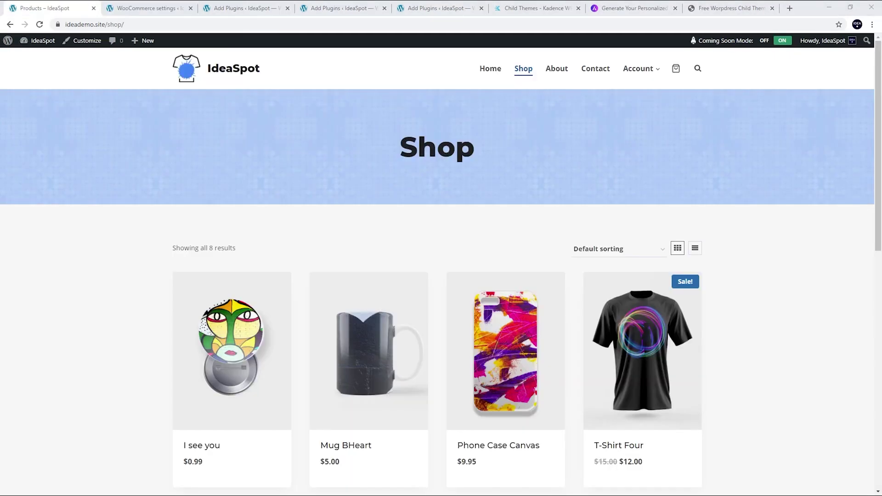
{"action": "mouse_move", "coordinate": [508, 469]}
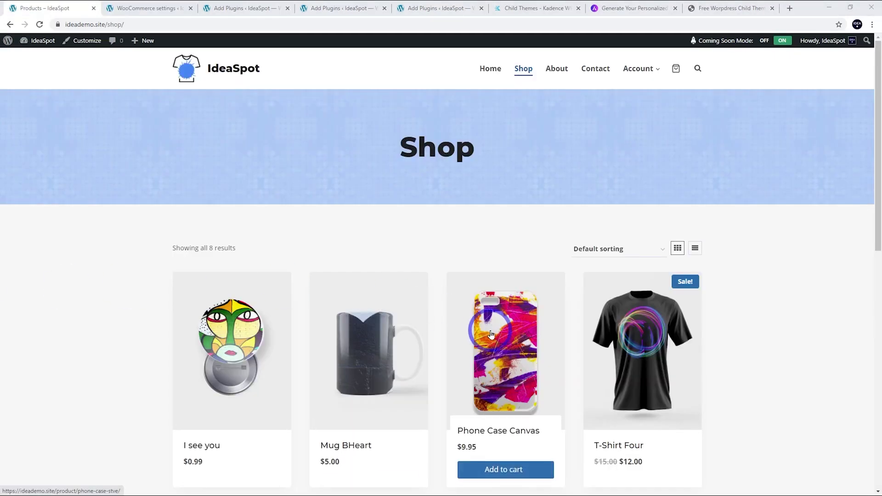
{"action": "left_click", "coordinate": [505, 469]}
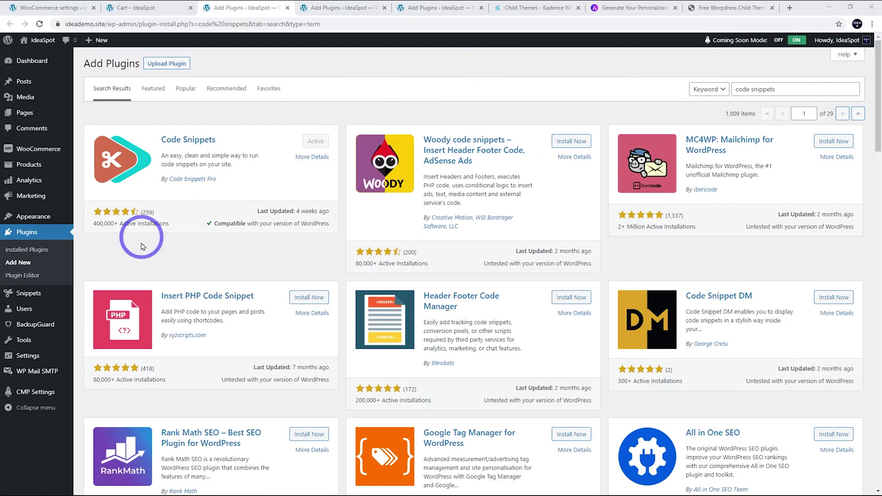
Start a new snippet from the Code Snippets menu.
{"action": "mouse_move", "coordinate": [29, 293]}
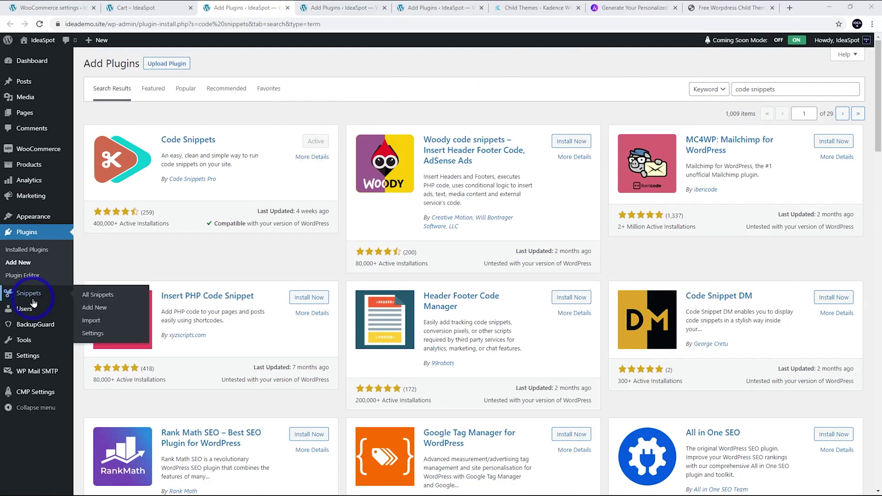
{"action": "left_click", "coordinate": [95, 307]}
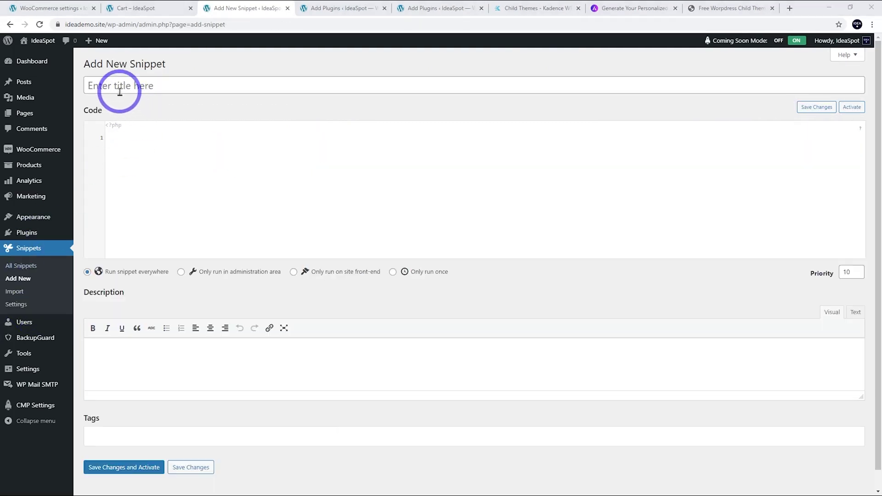
Create snippet 'direct checkout & customize add to cart' with checkout-redirect code, front-end only, saved and active.
{"action": "left_click", "coordinate": [119, 92]}
{"action": "type", "text": "direct checkout & customize add to cart"}
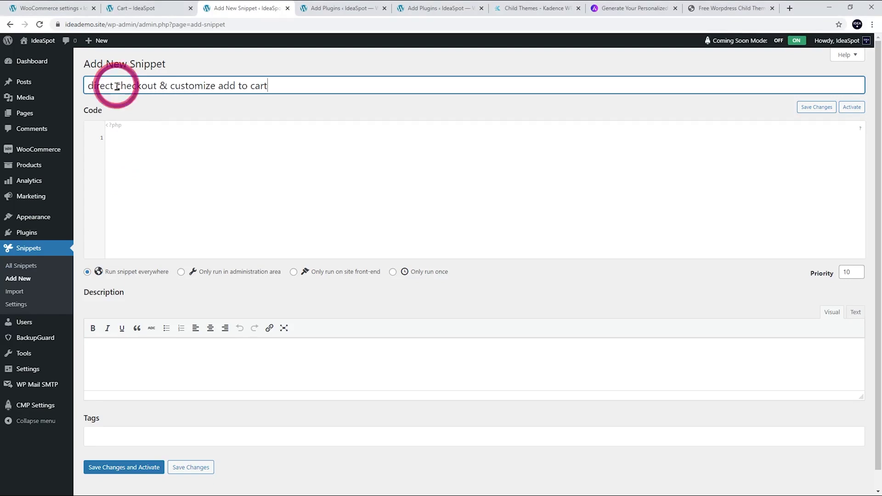
{"action": "left_click", "coordinate": [242, 97]}
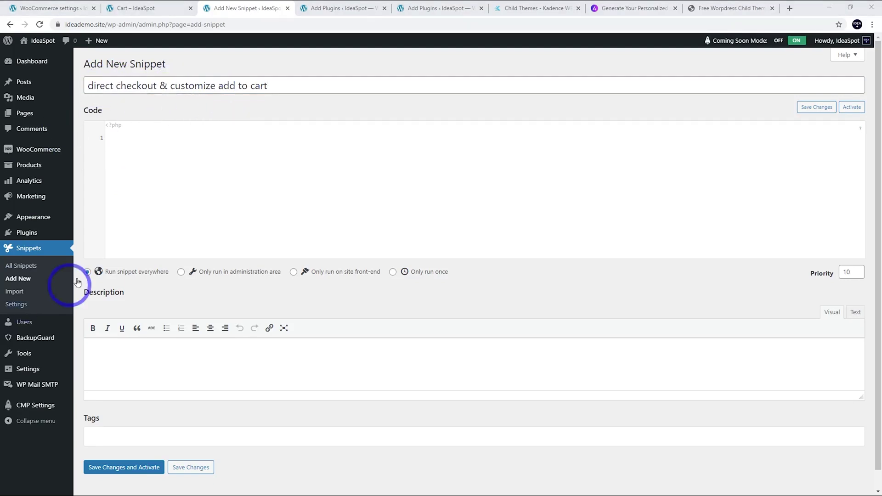
{"action": "left_click", "coordinate": [118, 138]}
{"action": "type", "text": "//skip cart and go straight to checkout add_filter( 'woocommerce_add_to_cart_redirect', 'skip_wc_cart' ); function skip_wc_cart() {    return wc_get_checkout_url(); }"}
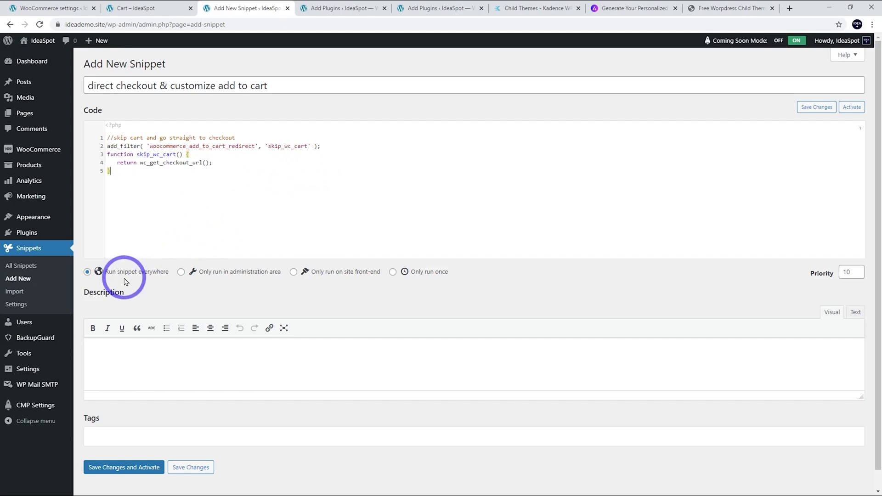
{"action": "left_click", "coordinate": [332, 271]}
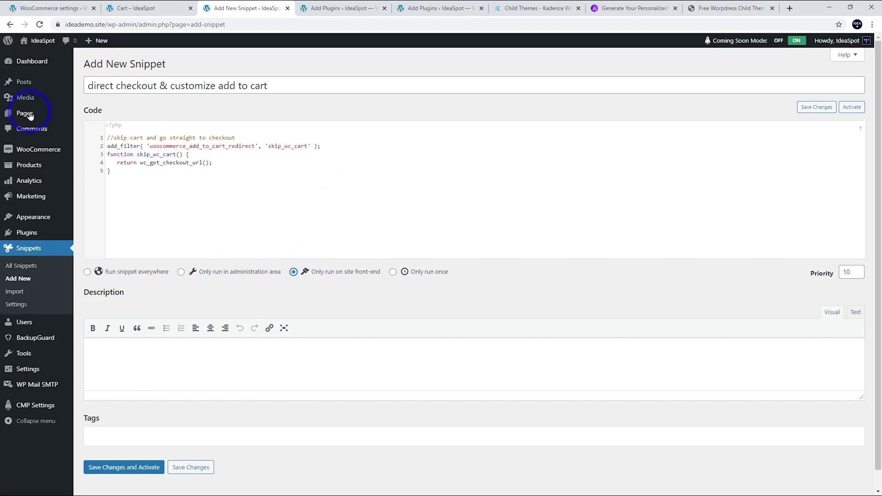
{"action": "left_click", "coordinate": [133, 468]}
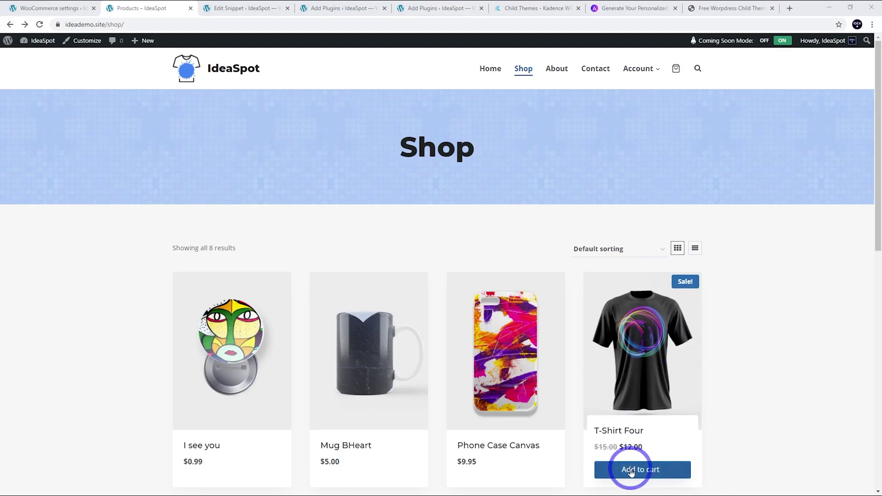
Add T-Shirt Four to the cart, confirm Checkout opens, and go back to the Shop.
{"action": "left_click", "coordinate": [631, 469]}
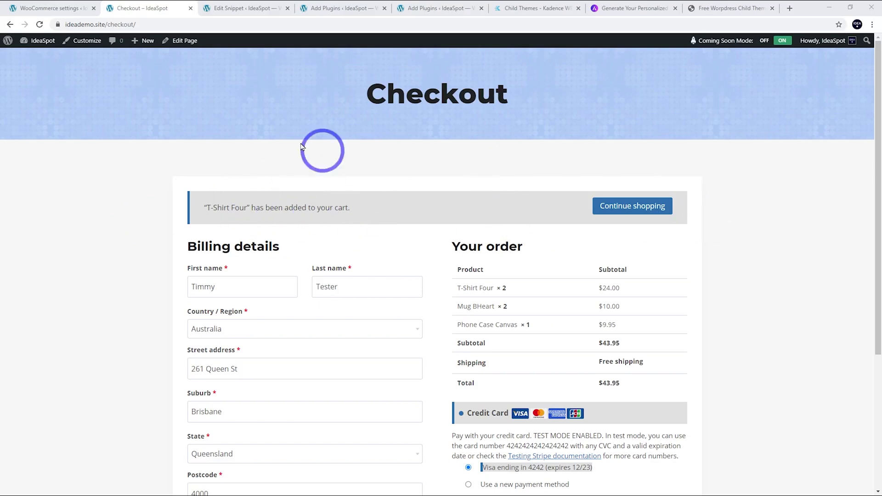
{"action": "left_click", "coordinate": [10, 24]}
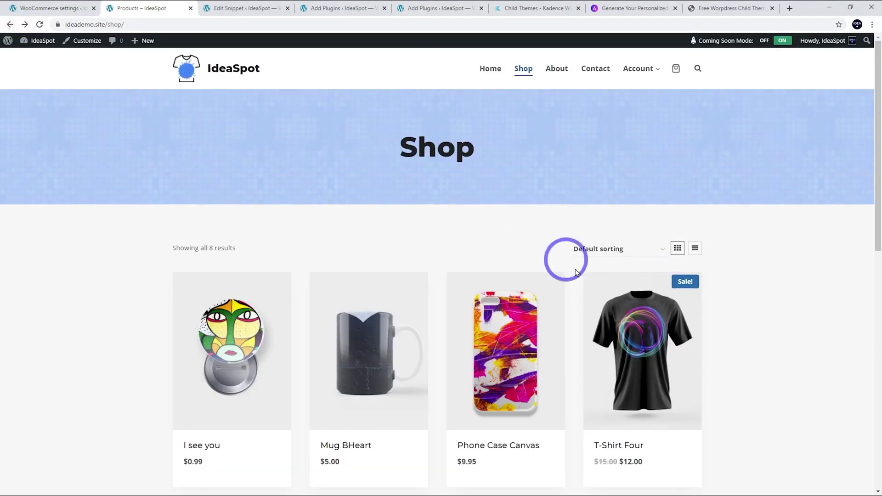
{"action": "mouse_move", "coordinate": [640, 431]}
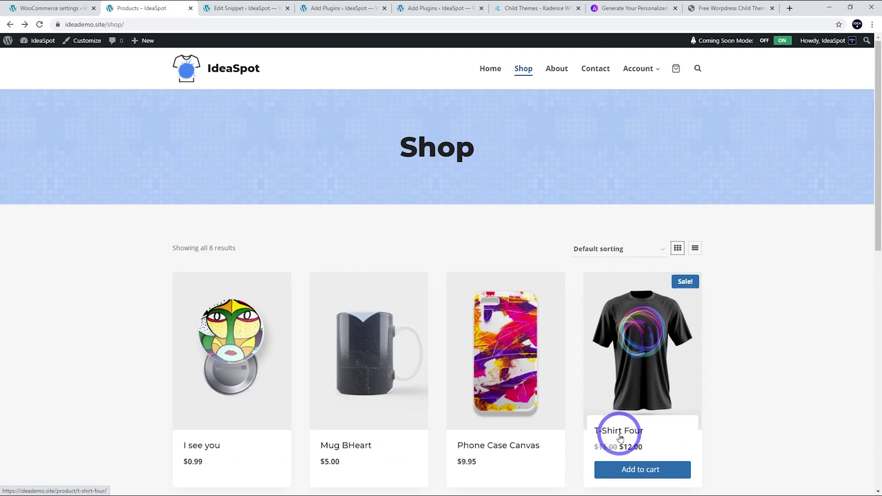
Paste the 'Buy It Now' button-text and cart-message removal filters into the snippet and save.
{"action": "key", "text": "ctrl+Tab"}
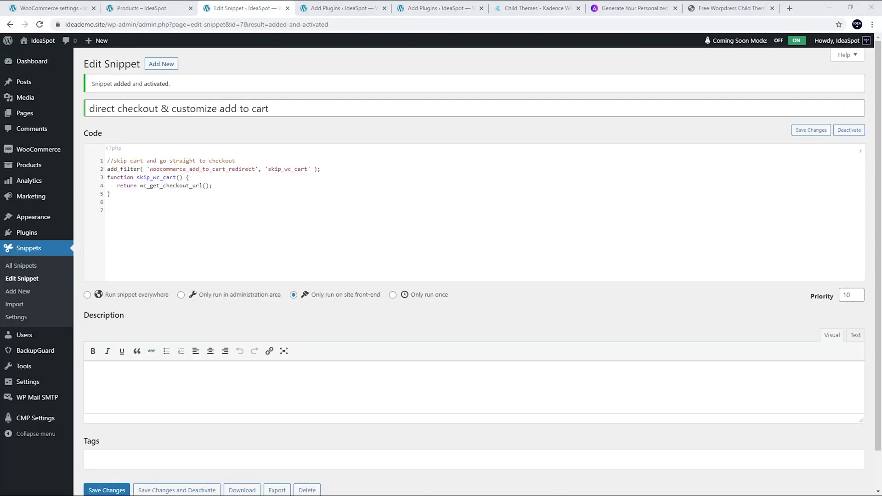
{"action": "left_click", "coordinate": [147, 211]}
{"action": "type", "text": "//customize add to cart text add_filter( 'woocommerce_product_single_add_to_cart_text', 'lw_cart_btn_text' ); add_filter( 'woocommerce_product_add_to_cart_text', 'lw_cart_btn_text' ); //Changing Add to Cart text to Buy It Now function lw_cart_btn_text() {  return __( 'Buy It Now', 'woocommerce' ); }  //remove the \"has been added to your cart\" message add_filter( 'wc_add_to_cart_message_html', '__return_false' );"}
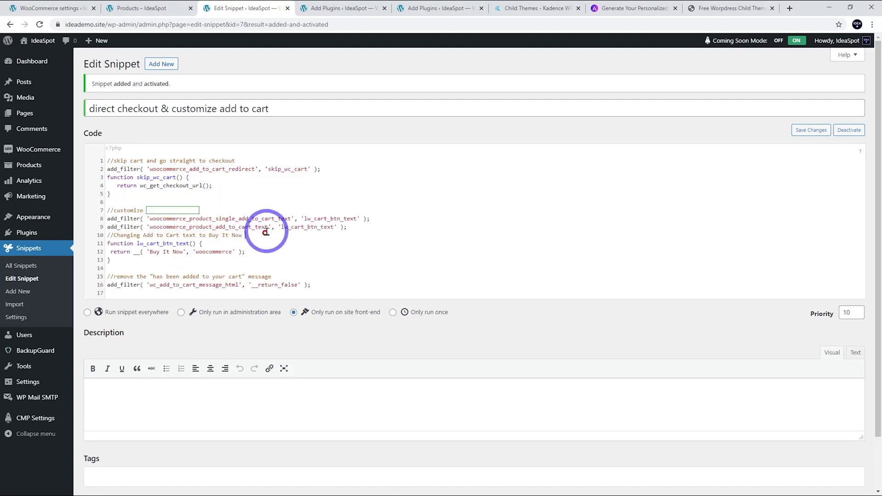
{"action": "left_click_drag", "start_coordinate": [150, 252], "coordinate": [183, 253]}
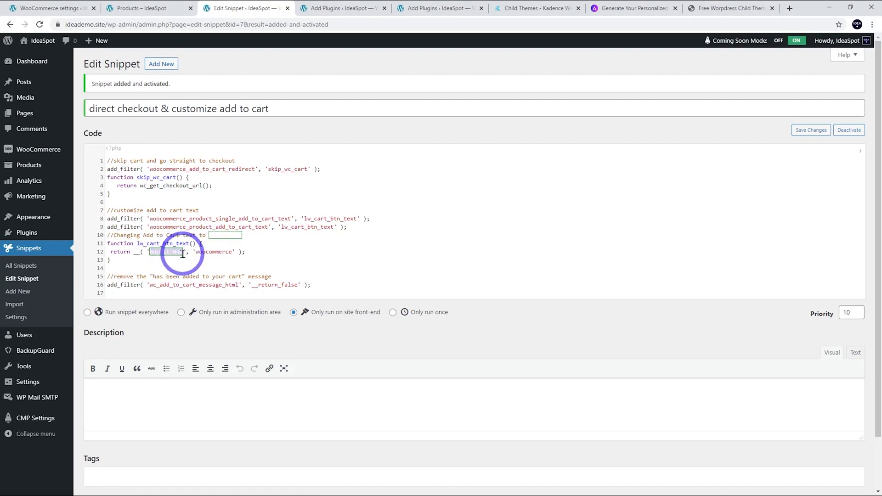
{"action": "left_click", "coordinate": [271, 254]}
{"action": "left_click_drag", "start_coordinate": [116, 276], "coordinate": [233, 270]}
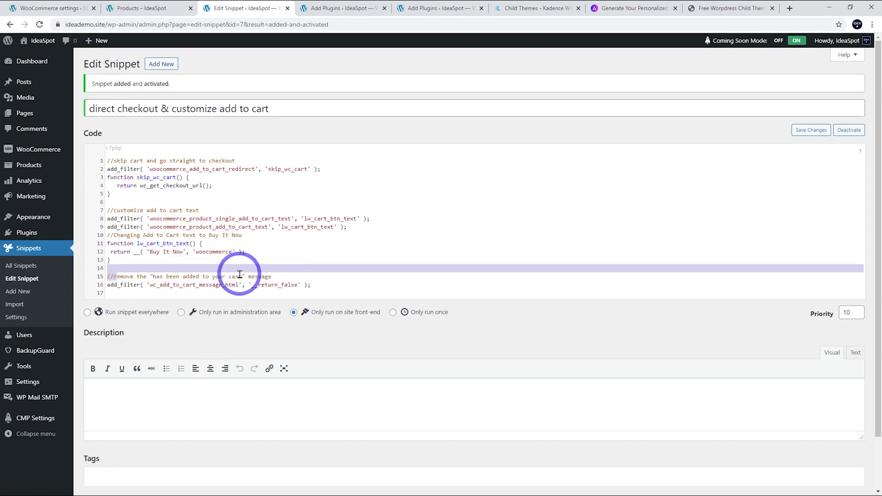
{"action": "scroll", "coordinate": [248, 275], "scroll_direction": "down", "scroll_amount": 2}
{"action": "left_click", "coordinate": [107, 449]}
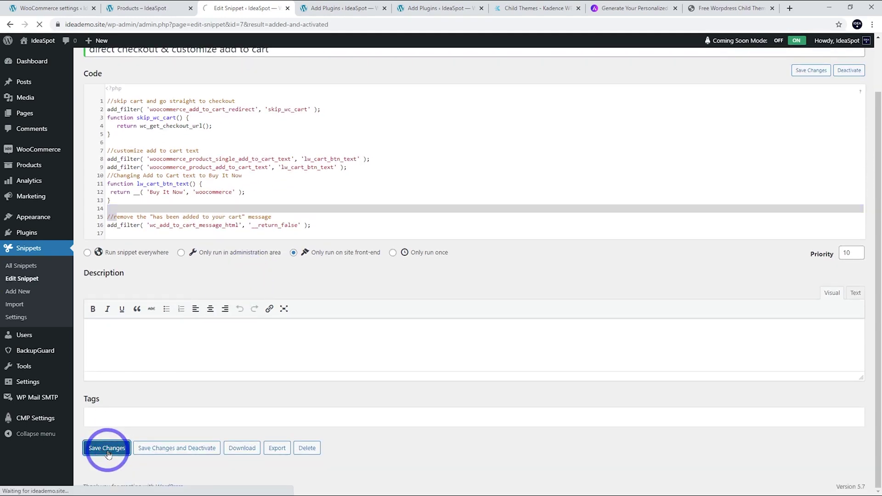
Buy T-Shirt Four via Buy It Now straight to checkout, go back, and check the three-item mini cart.
{"action": "key", "text": "ctrl+shift+Tab"}
{"action": "mouse_move", "coordinate": [253, 325]}
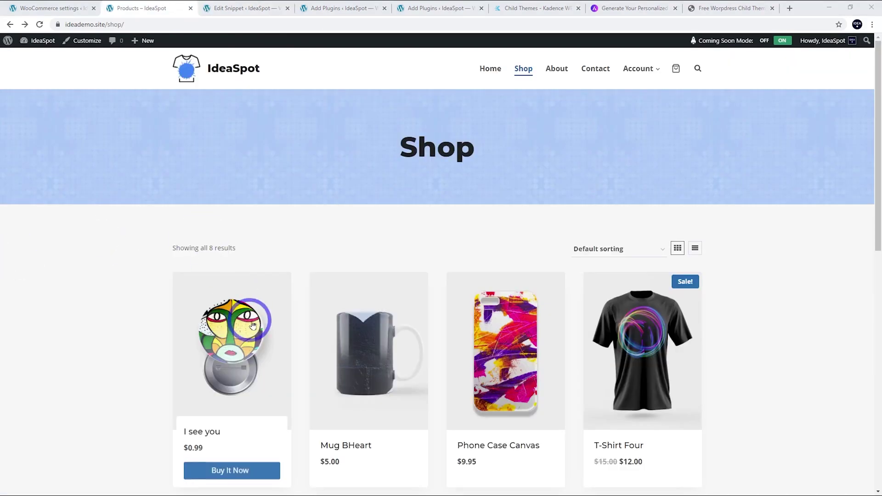
{"action": "mouse_move", "coordinate": [616, 355]}
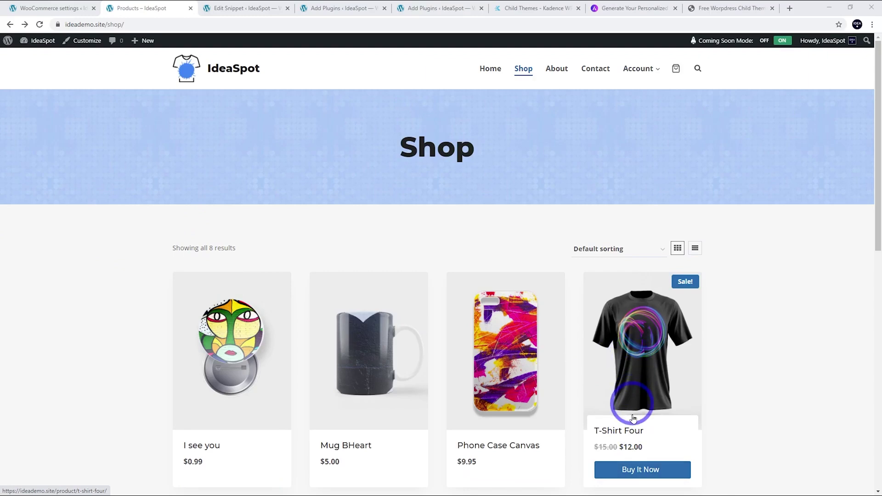
{"action": "left_click", "coordinate": [635, 471]}
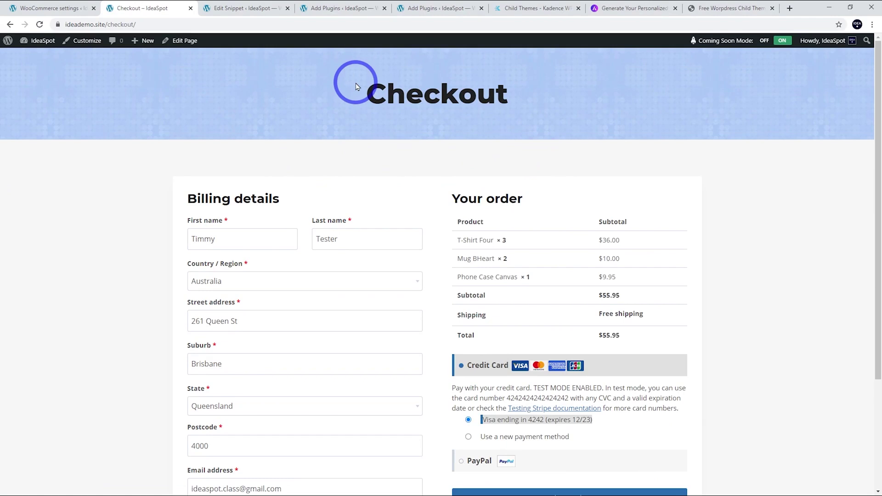
{"action": "key", "text": "alt+Left"}
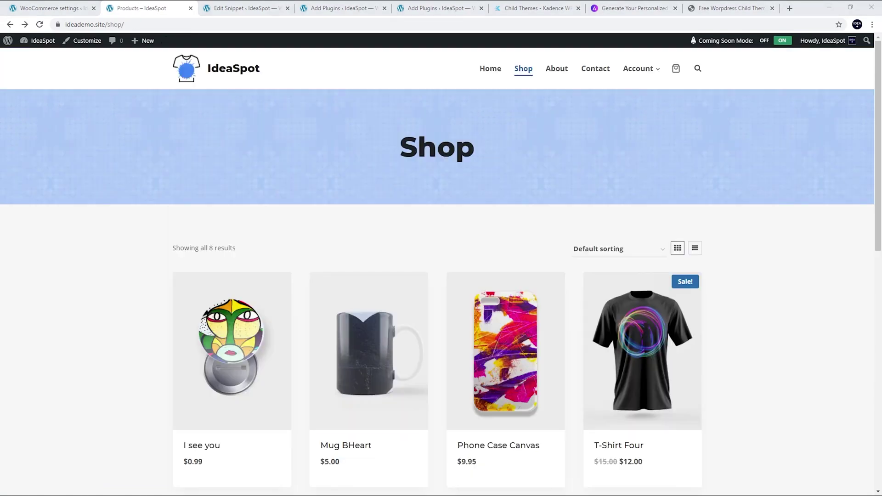
{"action": "left_click", "coordinate": [677, 72]}
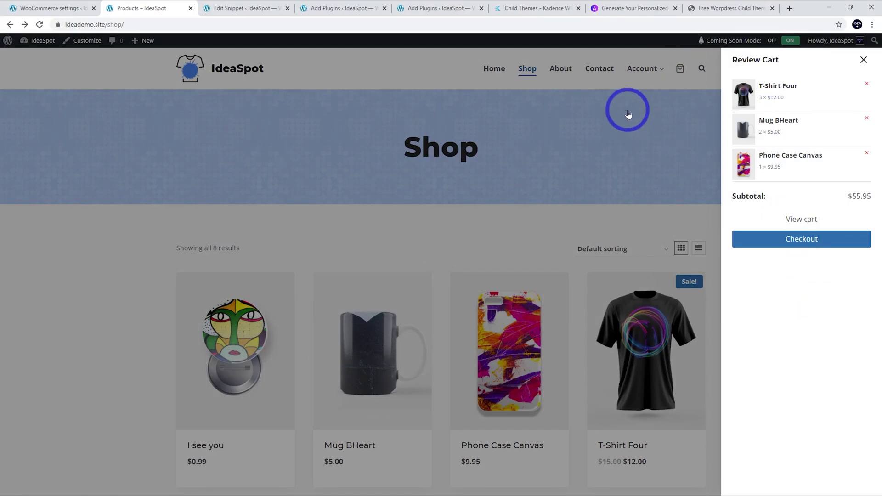
{"action": "left_click", "coordinate": [863, 60]}
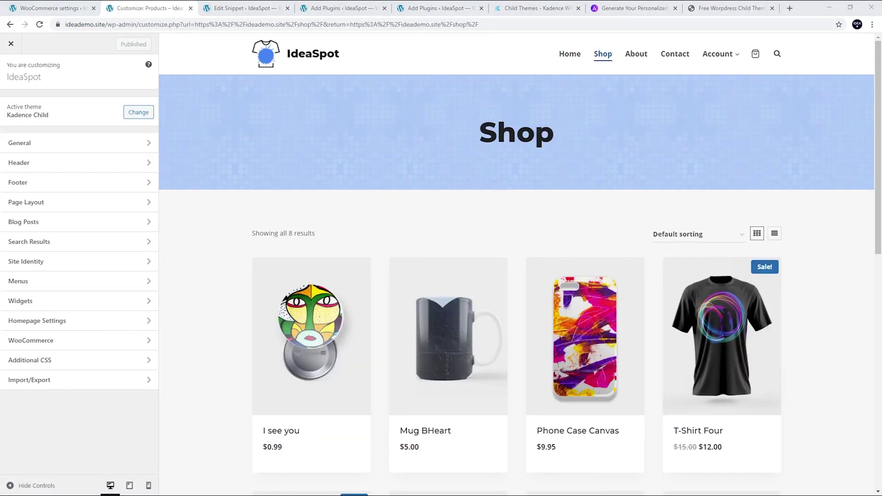
Add the Checkout page to the Store Menu, nest it under Account beside My account, and publish.
{"action": "left_click", "coordinate": [44, 283]}
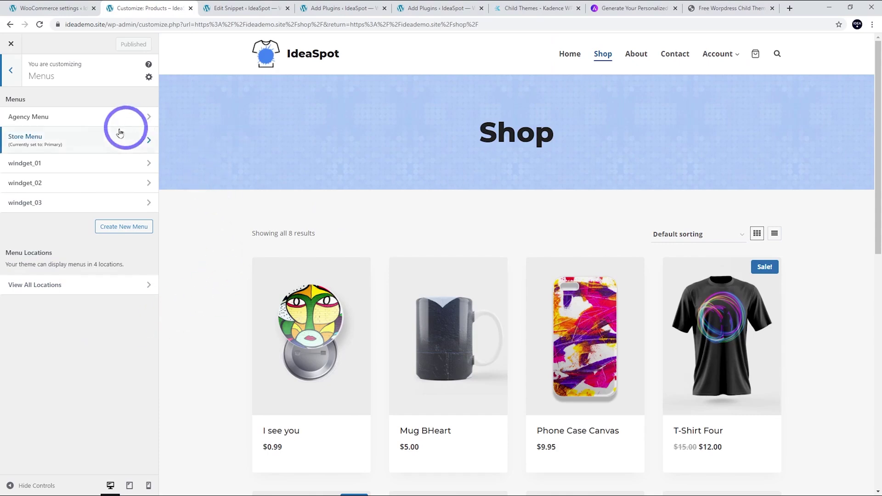
{"action": "left_click", "coordinate": [60, 145]}
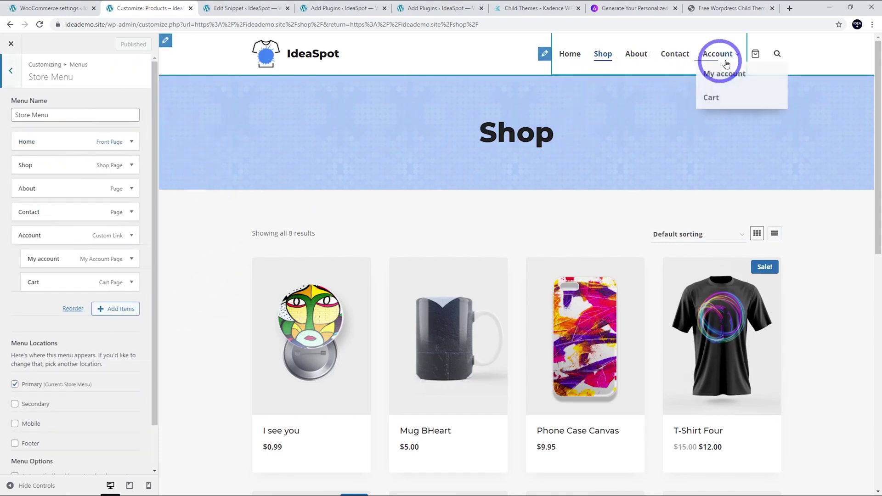
{"action": "mouse_move", "coordinate": [709, 53]}
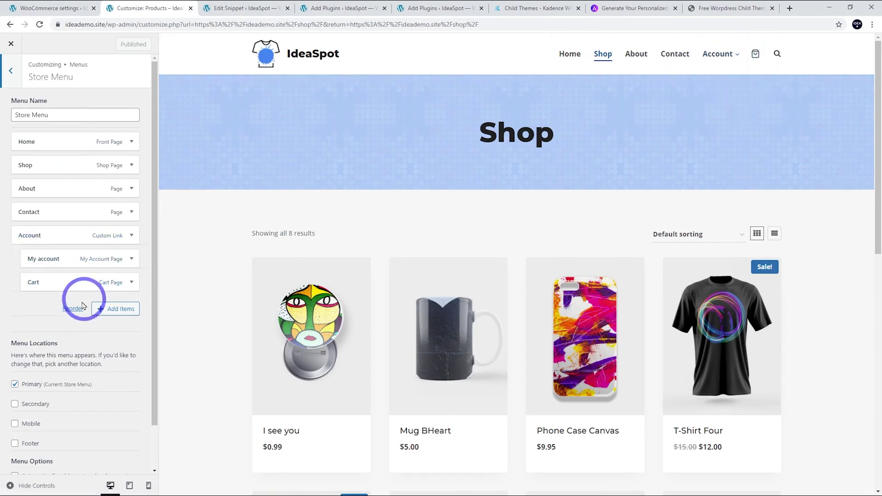
{"action": "left_click", "coordinate": [116, 310]}
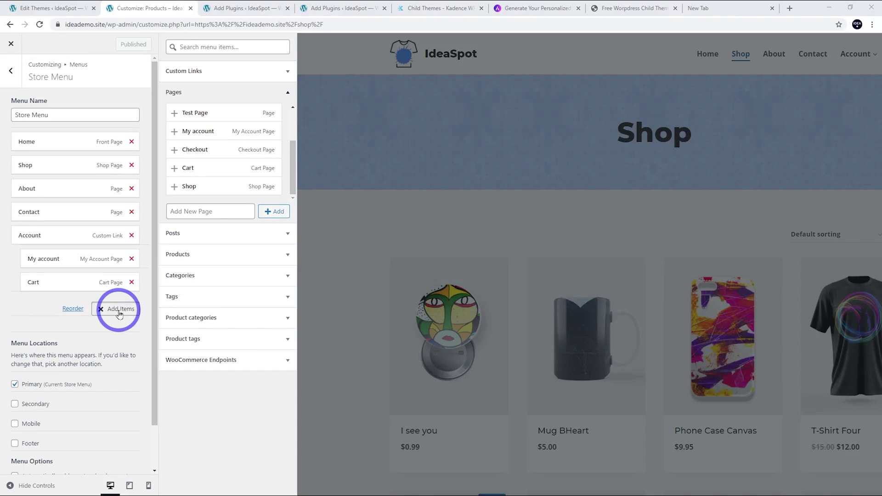
{"action": "left_click", "coordinate": [173, 152]}
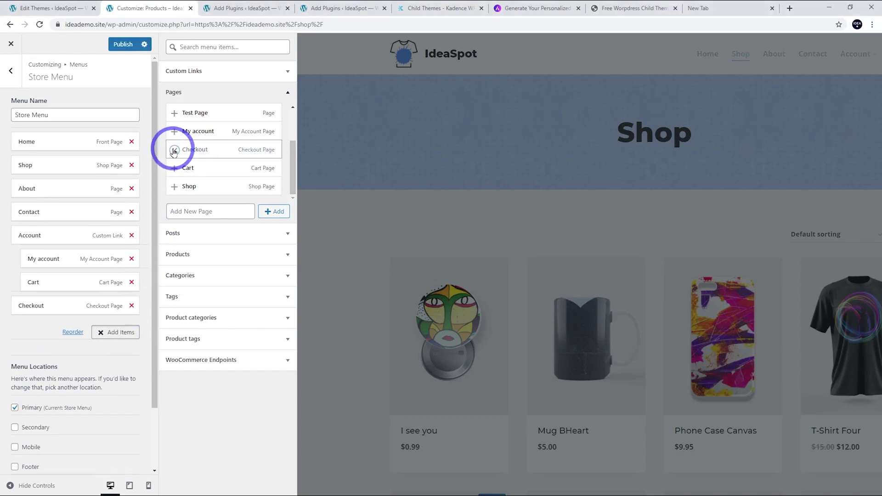
{"action": "left_click_drag", "start_coordinate": [29, 304], "coordinate": [40, 304]}
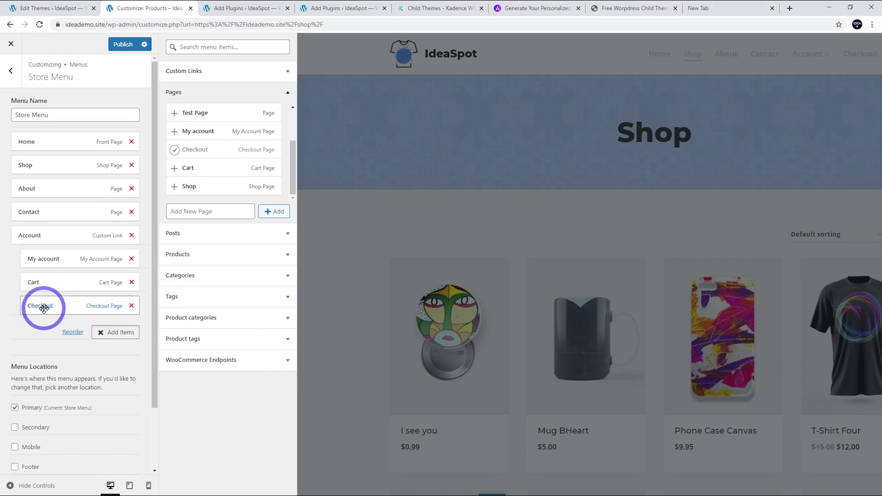
{"action": "left_click", "coordinate": [123, 45]}
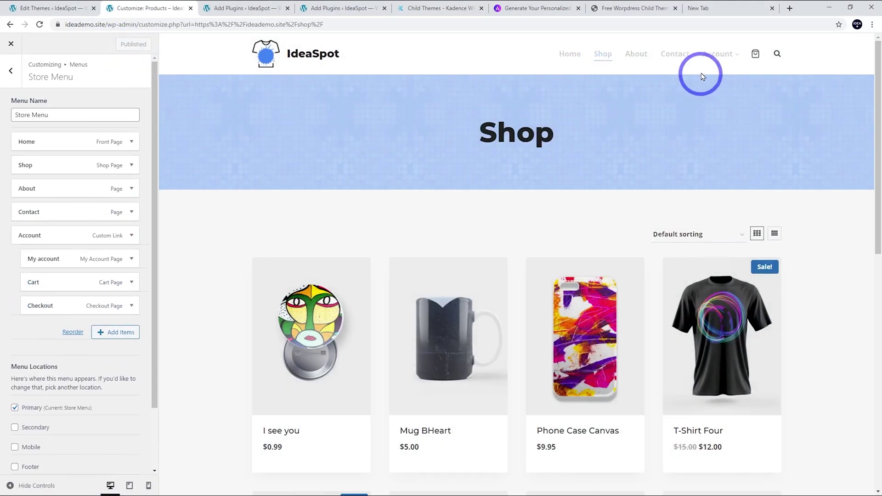
{"action": "mouse_move", "coordinate": [722, 57]}
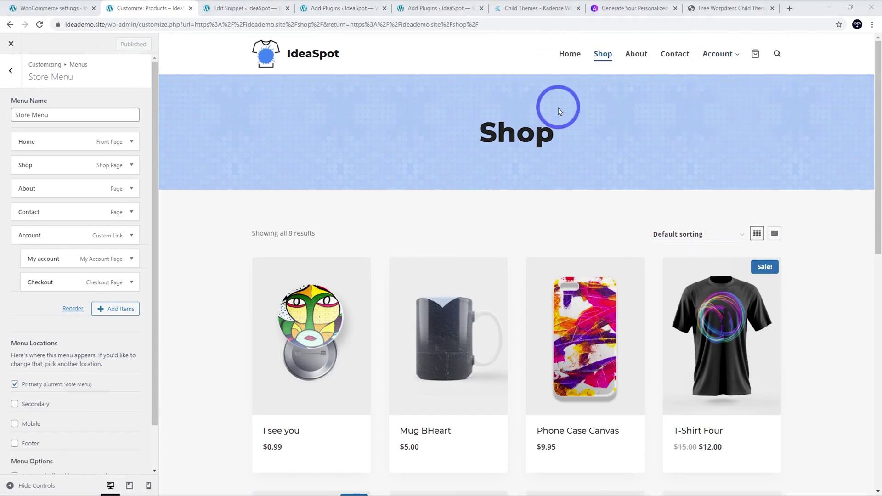
Remove Cart from the header builder, re-add it before Search, and publish the header.
{"action": "mouse_move", "coordinate": [745, 56]}
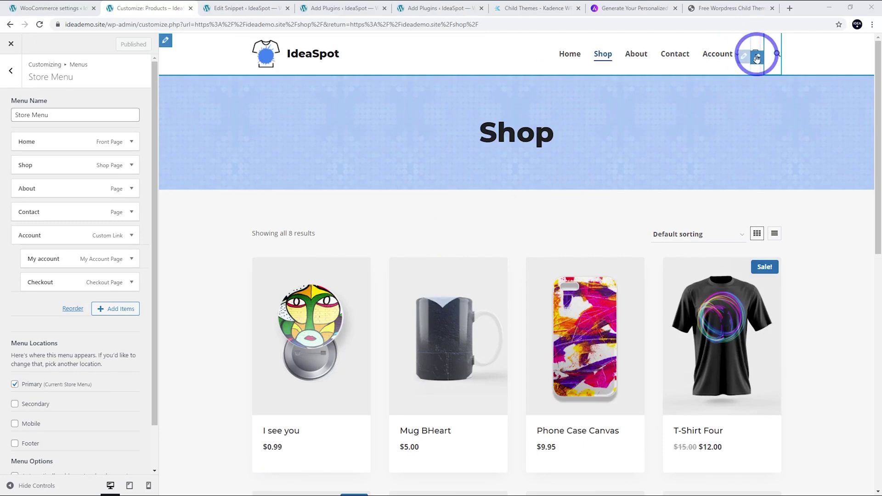
{"action": "left_click", "coordinate": [745, 56]}
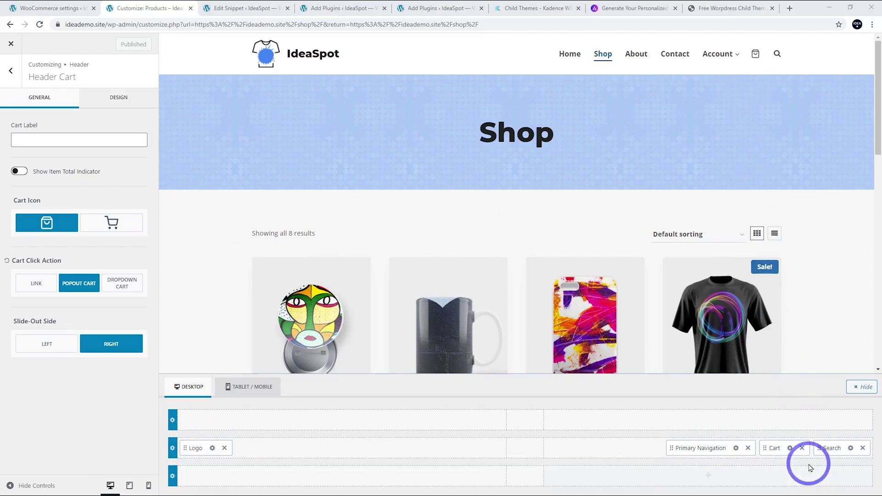
{"action": "left_click", "coordinate": [802, 448]}
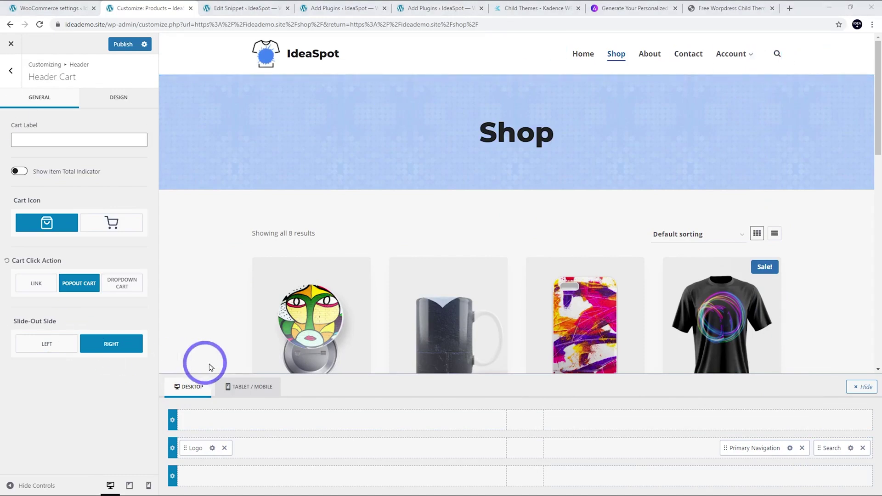
{"action": "left_click", "coordinate": [824, 62]}
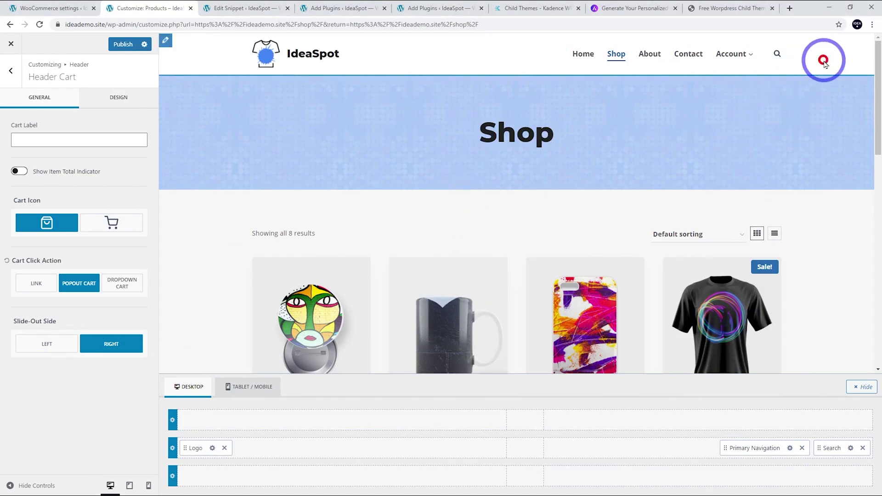
{"action": "left_click", "coordinate": [12, 84]}
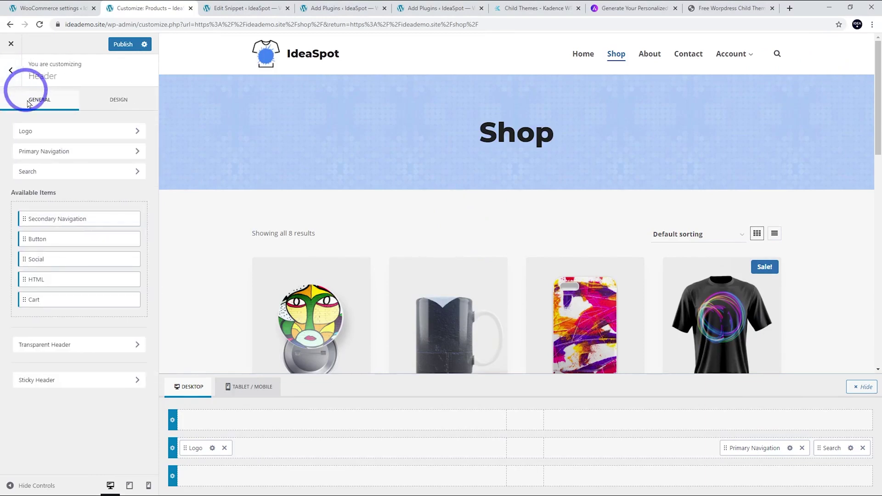
{"action": "left_click_drag", "start_coordinate": [35, 296], "coordinate": [802, 453]}
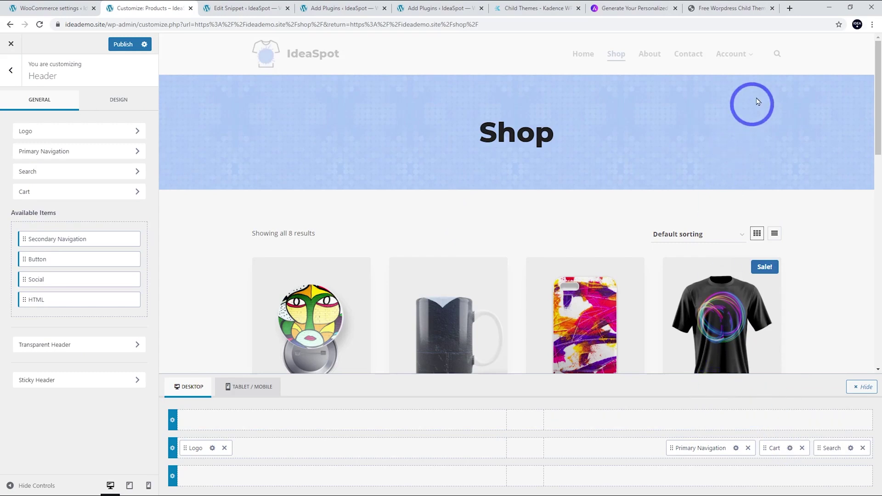
{"action": "left_click", "coordinate": [128, 46]}
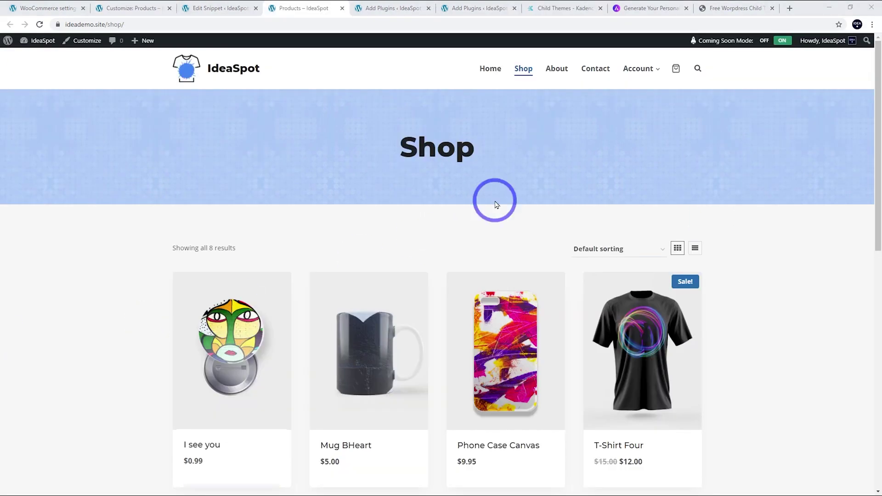
Open the header mini cart showing three items totalling $55.95, then return to the Customizer.
{"action": "left_click", "coordinate": [675, 70]}
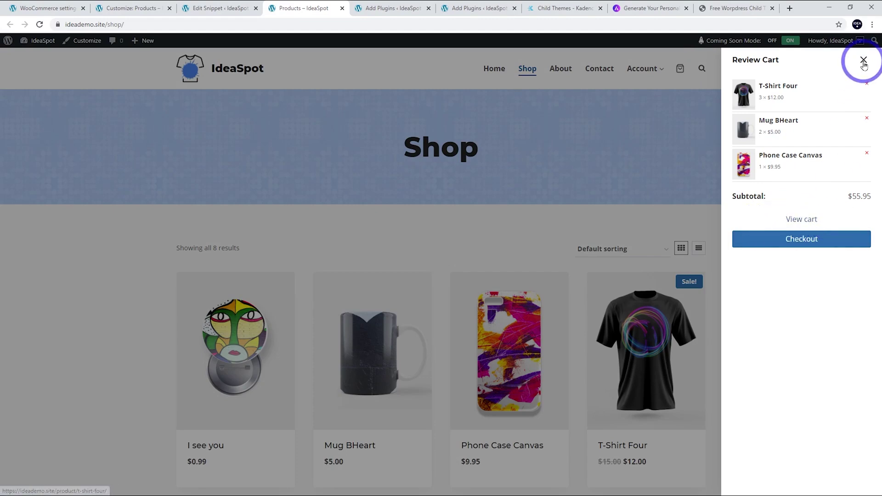
{"action": "left_click", "coordinate": [133, 8]}
Paste the '.widget_shopping_cart .buttons a:not(.checkout) {display:none}' rule into Additional CSS and publish it.
{"action": "left_click", "coordinate": [10, 75]}
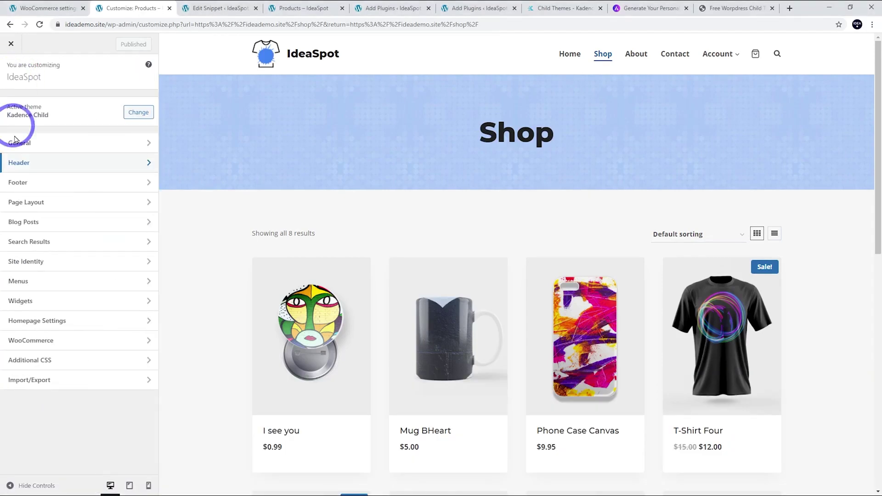
{"action": "left_click", "coordinate": [45, 361]}
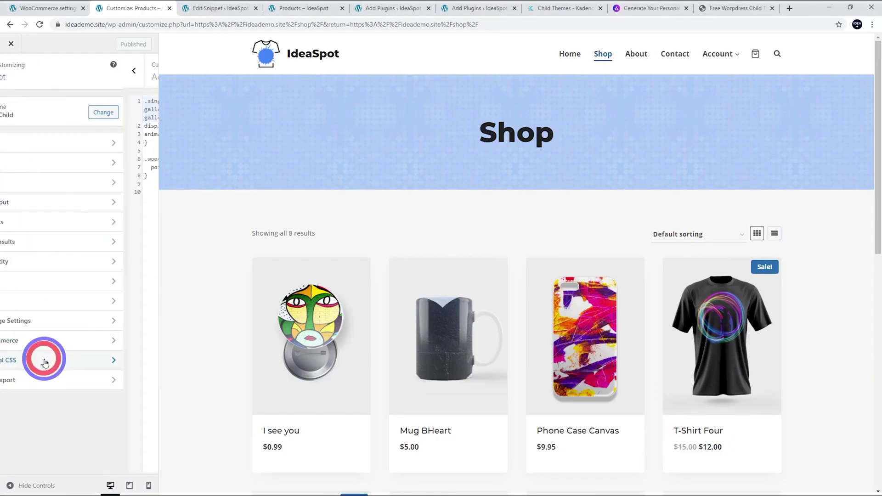
{"action": "type", "text": ".woocommerce.widget_shopping_cart .buttons a:not(.checkout), .woocommerce .widget_shopping_cart .buttons a:not(.checkout) {     display: none; }"}
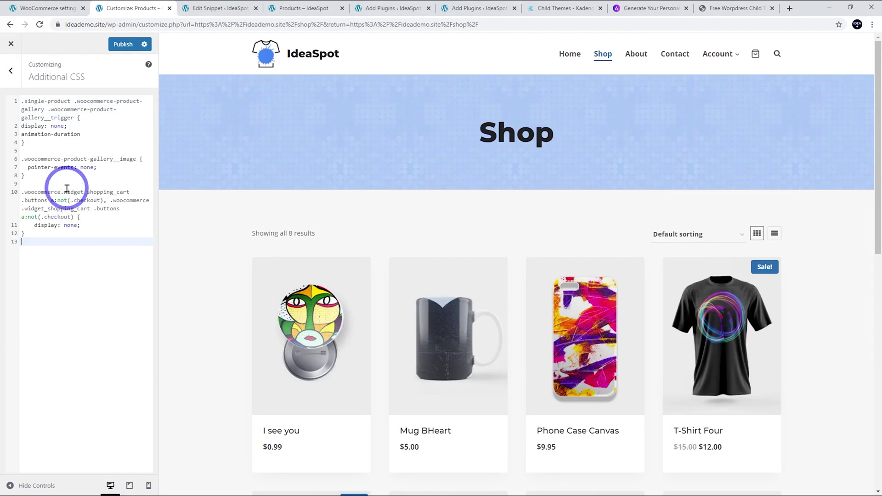
{"action": "left_click", "coordinate": [41, 186]}
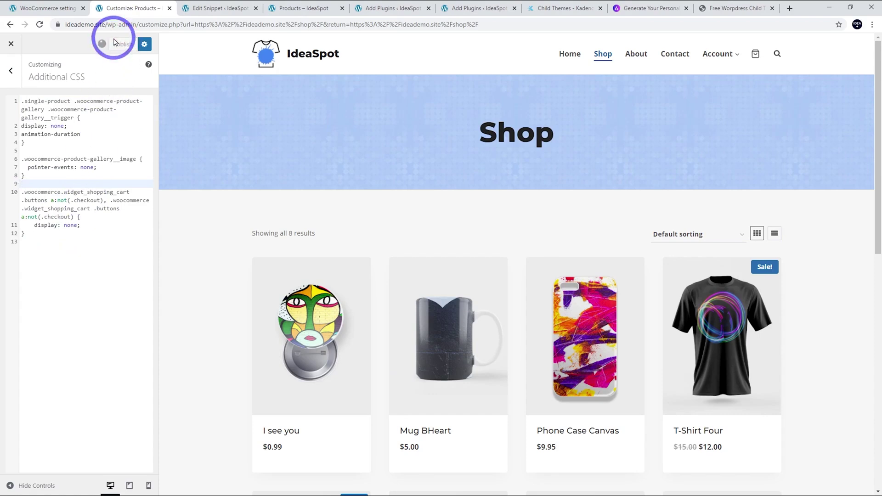
{"action": "key", "text": "ctrl+Tab"}
{"action": "key", "text": "ctrl+Tab"}
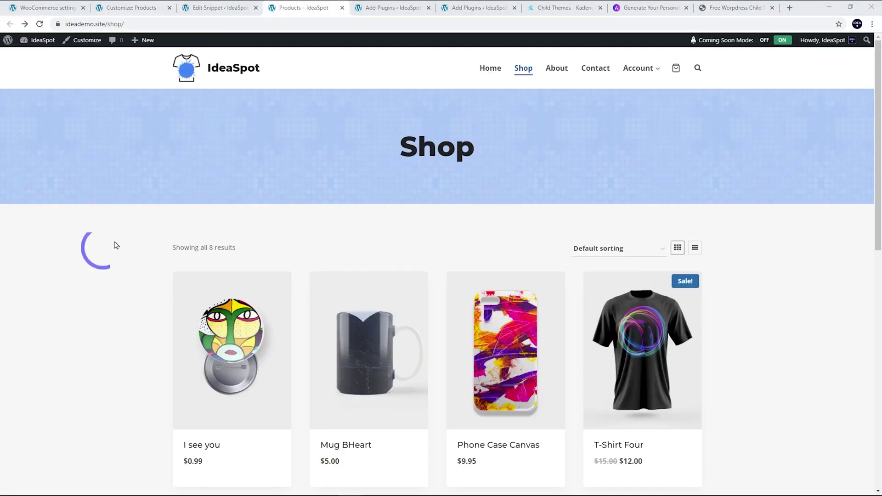
From the header mini cart offering only Checkout, proceed to the three-item $55.95 checkout.
{"action": "left_click", "coordinate": [676, 70]}
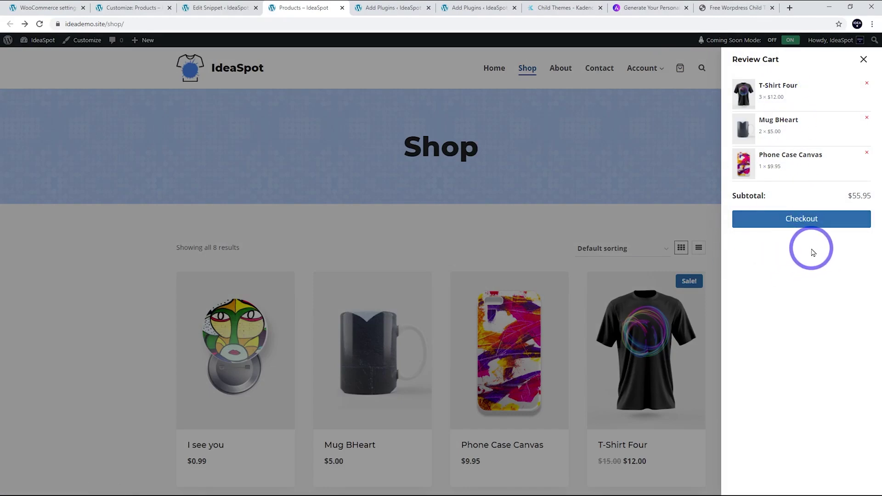
{"action": "left_click", "coordinate": [864, 62]}
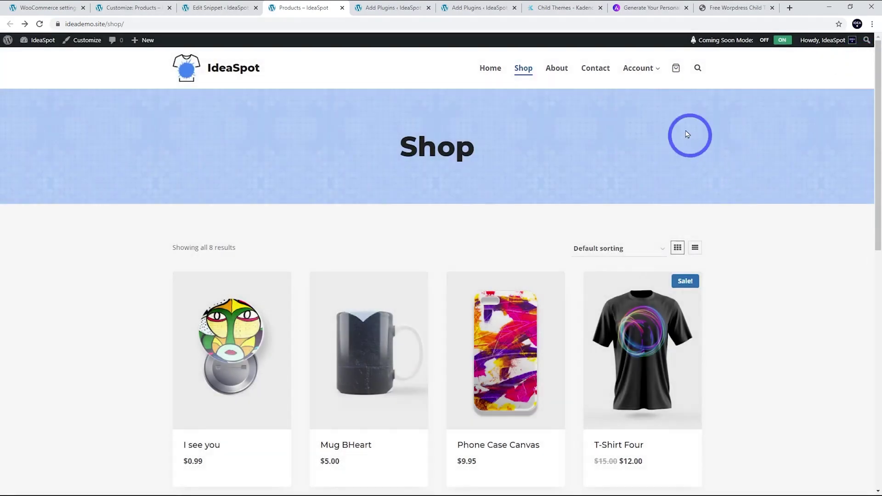
{"action": "left_click", "coordinate": [676, 70]}
{"action": "left_click", "coordinate": [809, 218]}
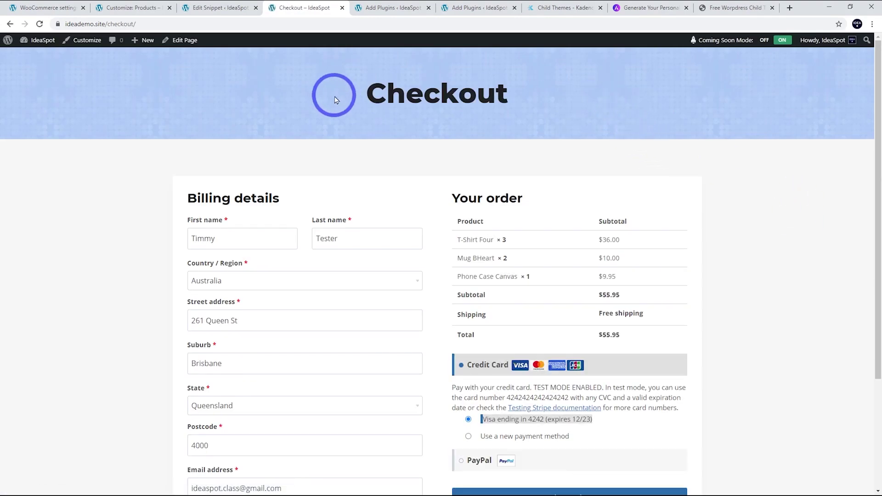
Delete all code lines 1–16 from the direct checkout snippet and save it empty.
{"action": "key", "text": "ctrl+shift+Tab"}
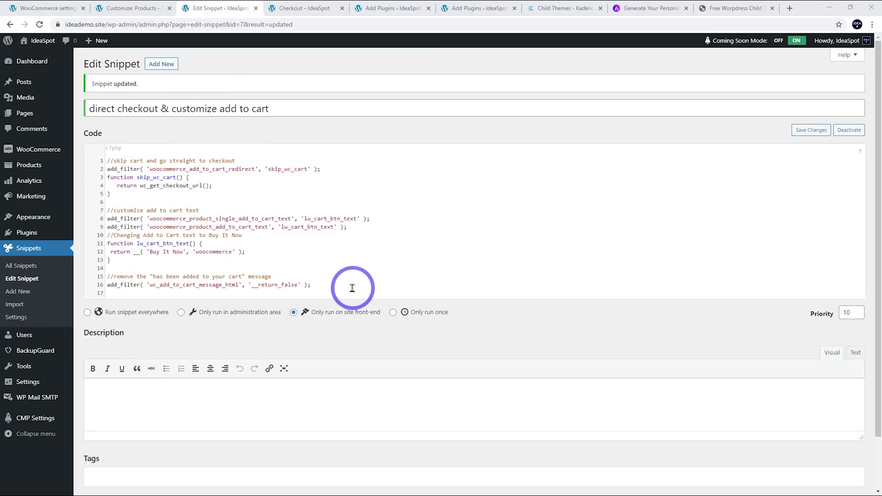
{"action": "left_click_drag", "start_coordinate": [350, 288], "coordinate": [99, 159]}
{"action": "key", "text": "ctrl+c"}
{"action": "key", "text": "BackSpace"}
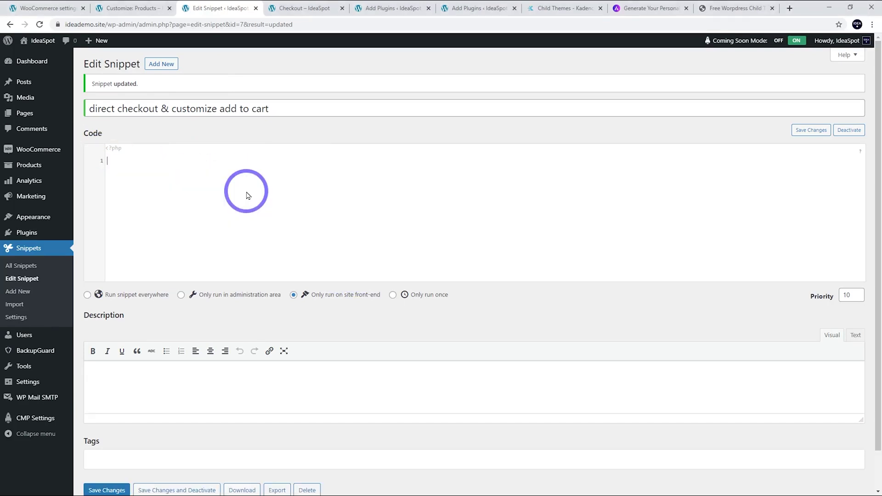
{"action": "scroll", "coordinate": [114, 419], "scroll_direction": "down", "scroll_amount": 2}
{"action": "left_click", "coordinate": [108, 448]}
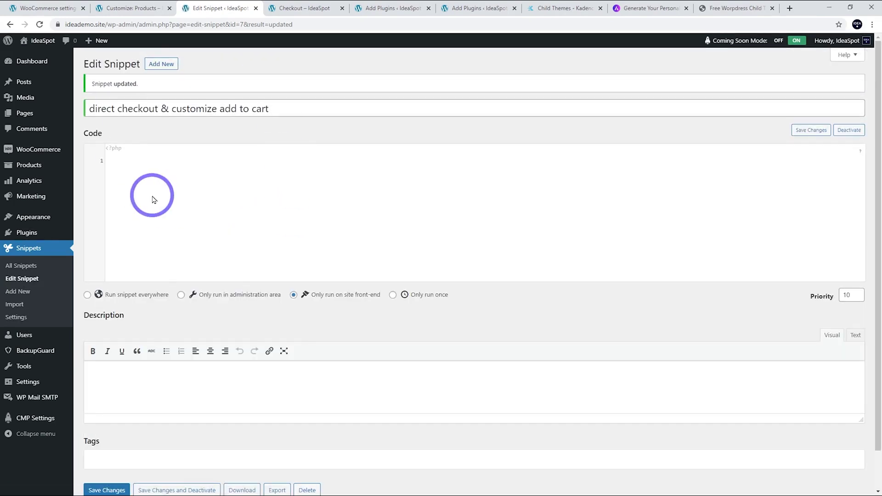
Paste the checkout code after line 14 of Kadence Child's functions.php and update the file.
{"action": "mouse_move", "coordinate": [45, 219]}
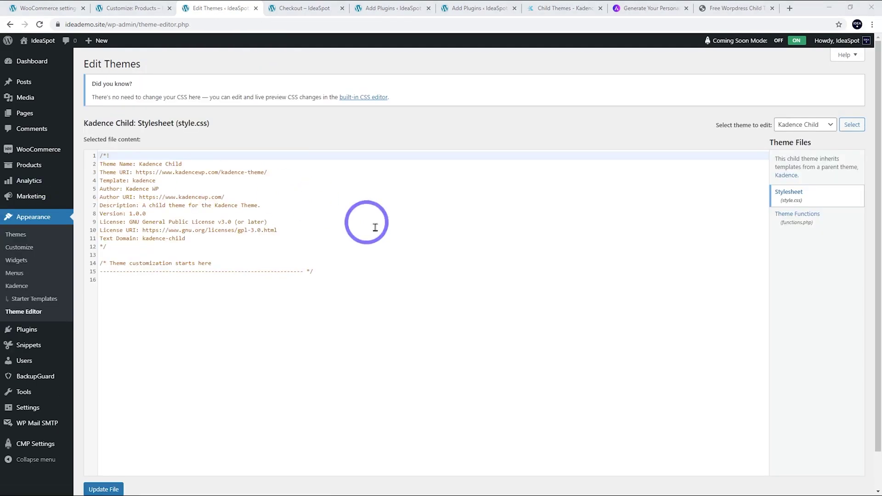
{"action": "left_click", "coordinate": [796, 224]}
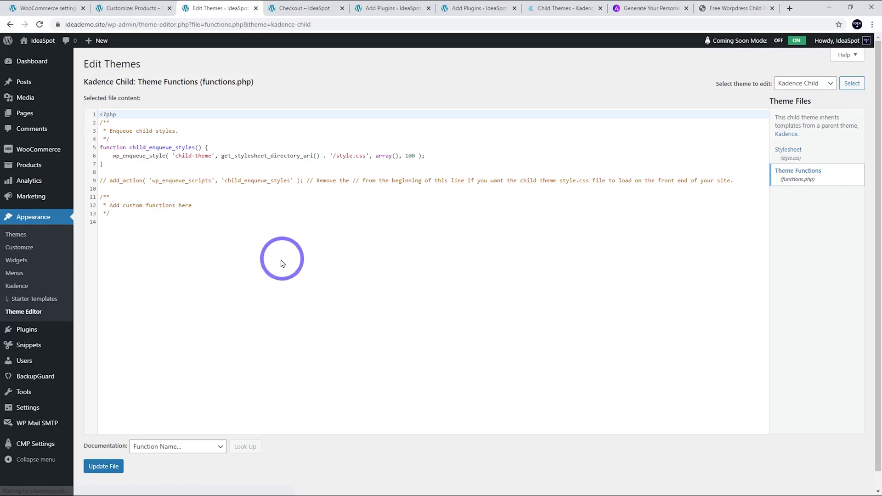
{"action": "left_click", "coordinate": [281, 261]}
{"action": "key", "text": "ctrl+v"}
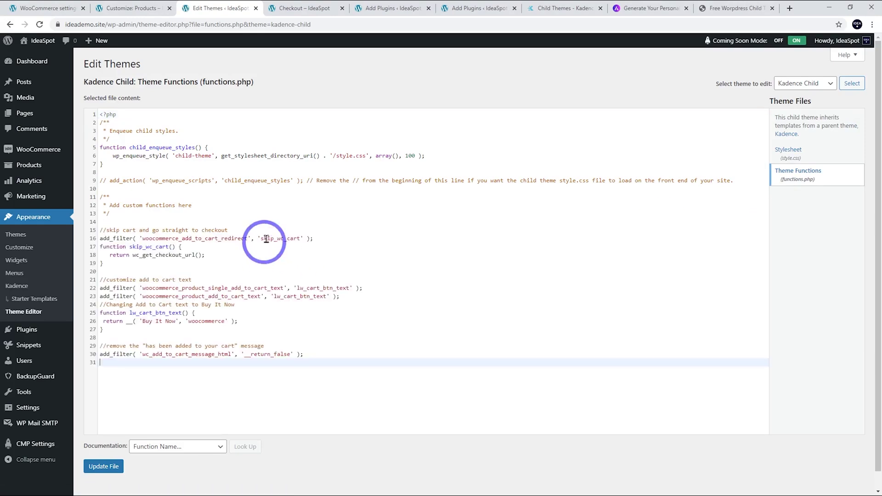
{"action": "left_click", "coordinate": [110, 467]}
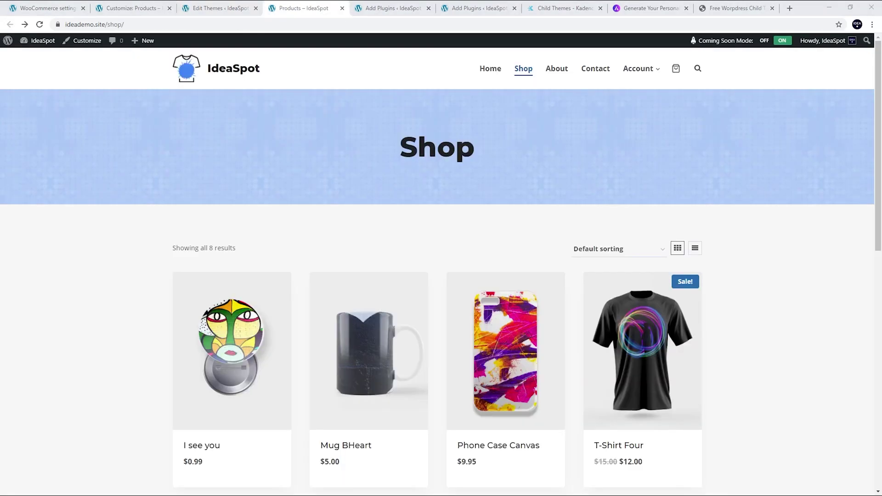
Buy It Now on Mug BHeart, reaching a three-mug $60.95 checkout, then view the Kadence child themes article.
{"action": "mouse_move", "coordinate": [360, 404]}
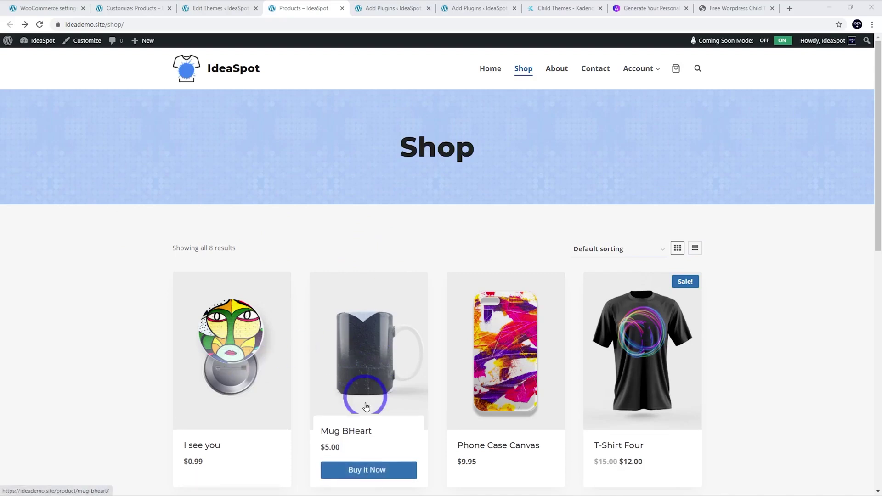
{"action": "left_click", "coordinate": [362, 469]}
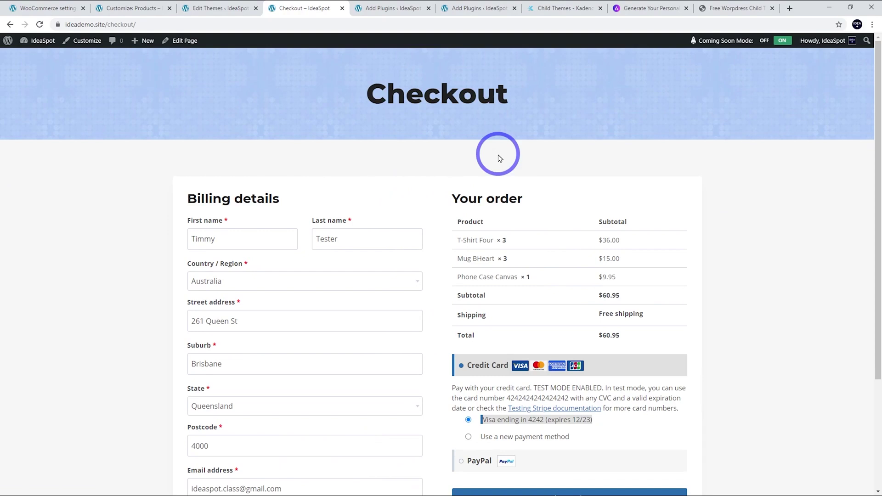
{"action": "key", "text": "ctrl+7"}
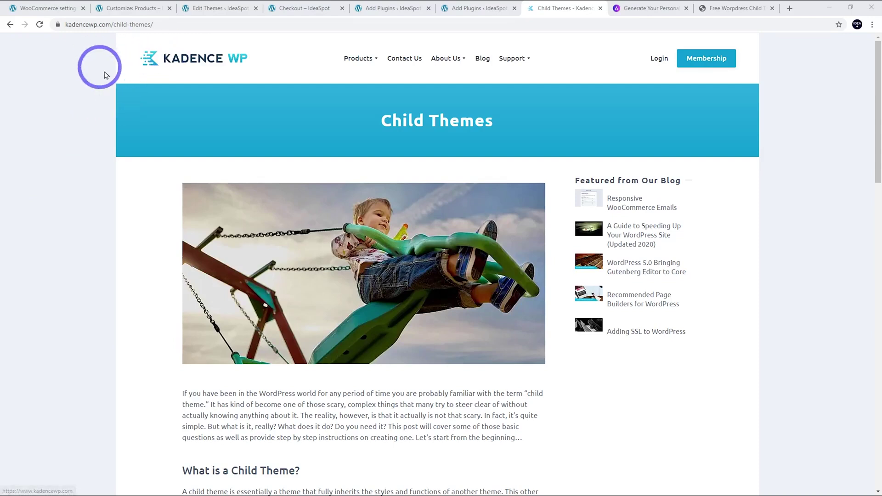
Scroll through the Kadence child theme downloads, then view the Astra and free child theme generators.
{"action": "scroll", "coordinate": [311, 175], "scroll_direction": "down", "scroll_amount": 12}
{"action": "scroll", "coordinate": [310, 194], "scroll_direction": "down", "scroll_amount": 5}
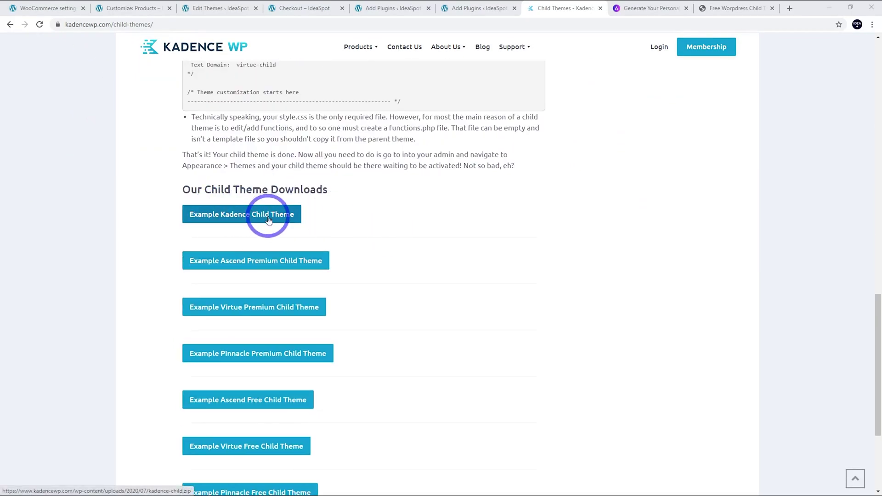
{"action": "scroll", "coordinate": [269, 219], "scroll_direction": "up", "scroll_amount": 17}
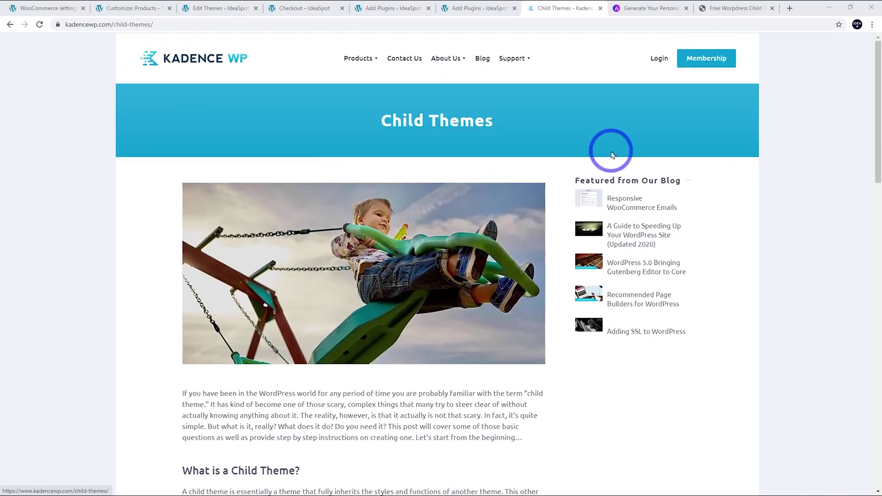
{"action": "left_click", "coordinate": [636, 9]}
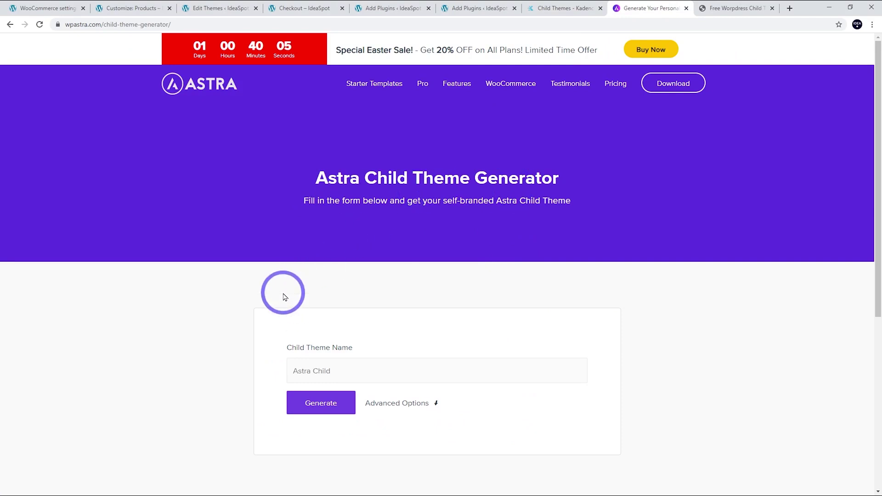
{"action": "left_click", "coordinate": [733, 9]}
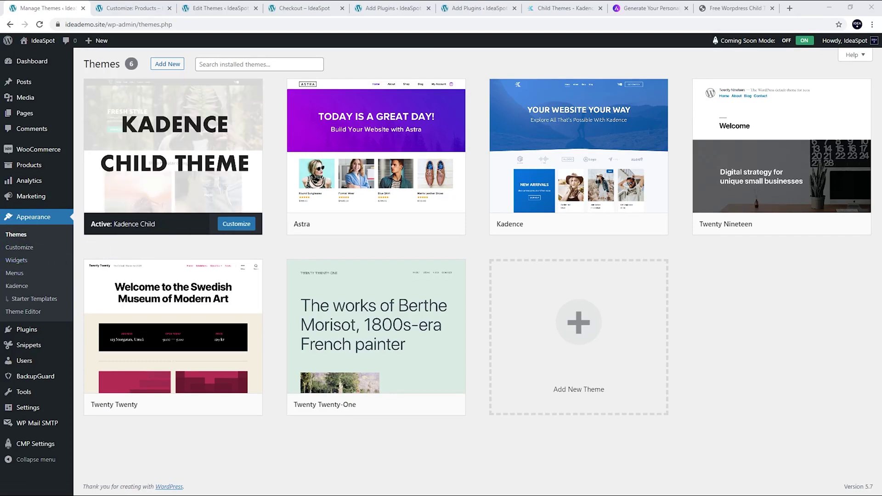
Check on Appearance > Themes that Kadence Child is active, then return to the Shop customizer.
{"action": "mouse_move", "coordinate": [42, 352]}
{"action": "mouse_move", "coordinate": [72, 352]}
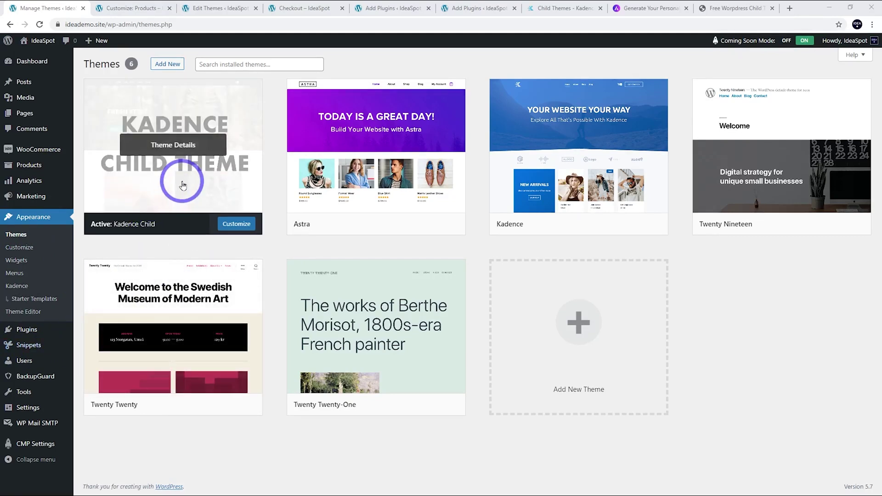
{"action": "key", "text": "ctrl+Tab"}
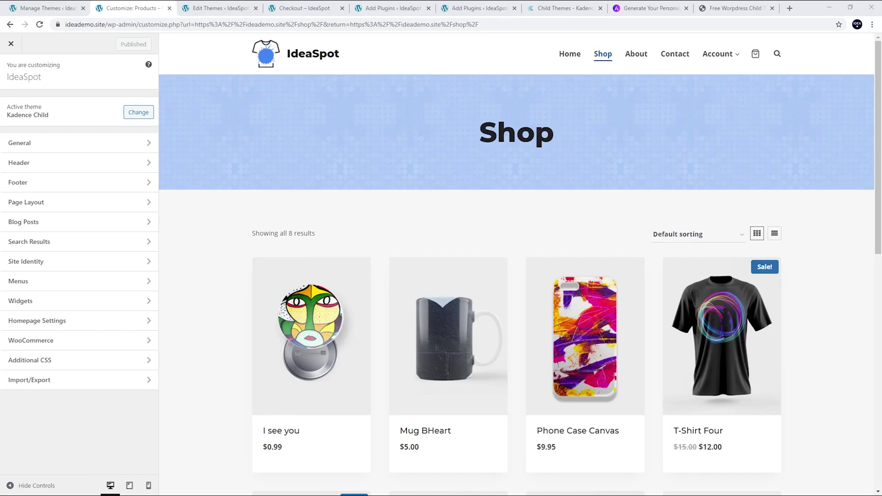
Export Kadence Child's customizer settings from Import/Export as a kadence-theme .dat download.
{"action": "left_click", "coordinate": [32, 379]}
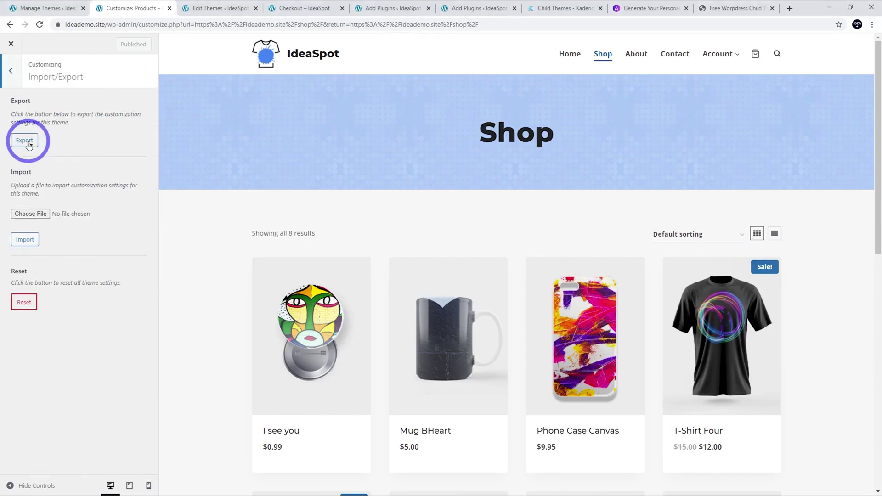
{"action": "left_click", "coordinate": [27, 141]}
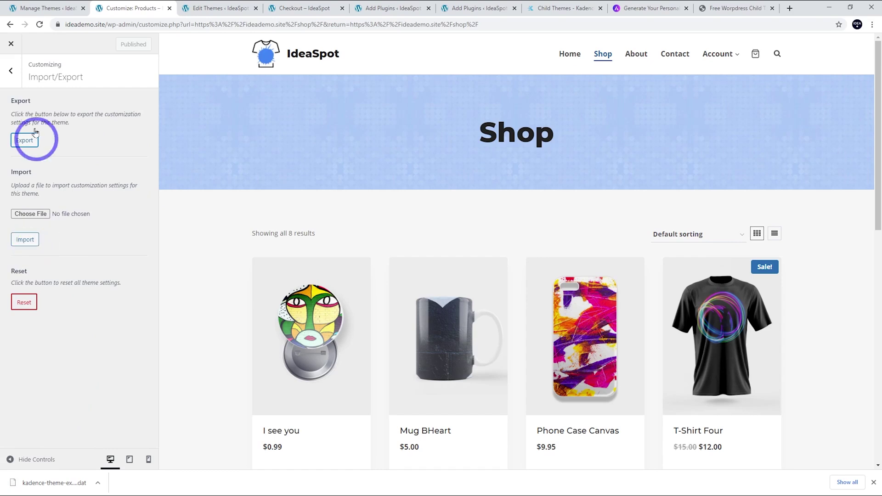
{"action": "left_click", "coordinate": [11, 70]}
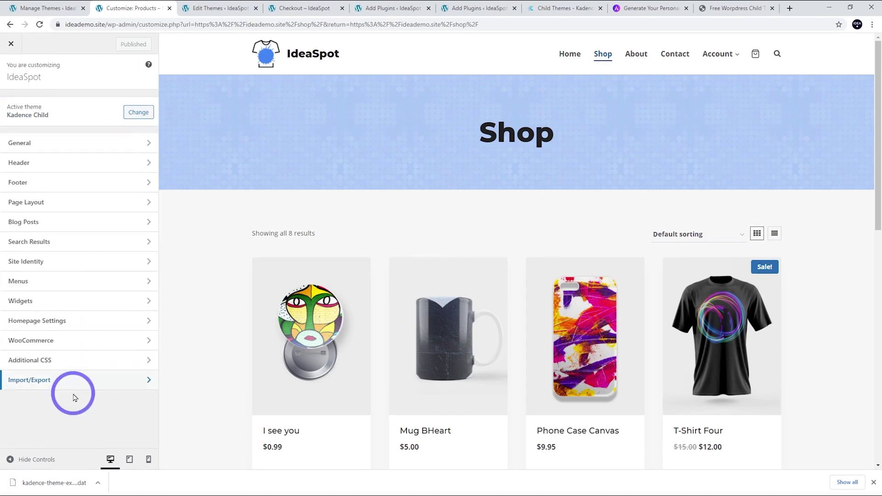
Show the 'direct checkout' plugin results, led by Direct Checkout for WooCommerce by QuadLayers.
{"action": "key", "text": "ctrl+5"}
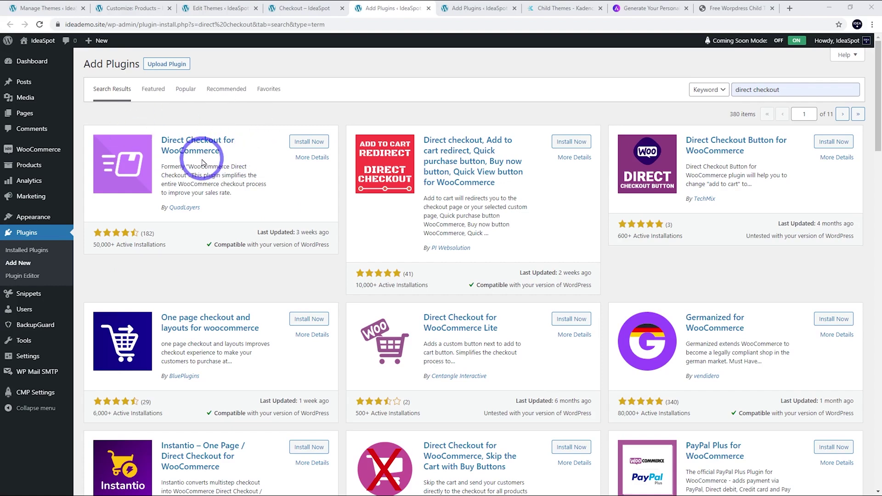
Show the 18 'cartflows' plugin results led by Funnel Builder by CartFlows.
{"action": "left_click", "coordinate": [464, 9]}
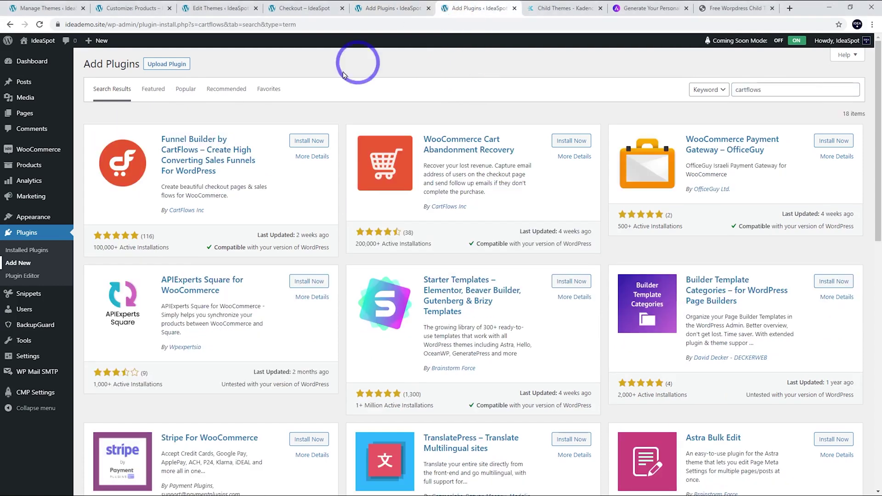